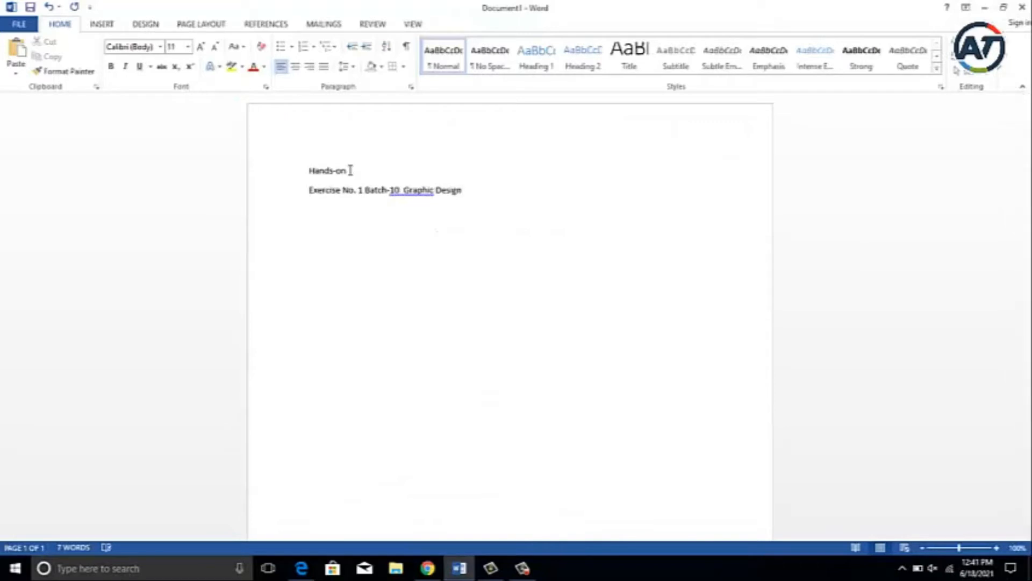
Step: Break the heading into lines so "Exercise No. 1 Batch-10" and "Graphic Design" stand on separate lines
click(368, 190)
key(Return)
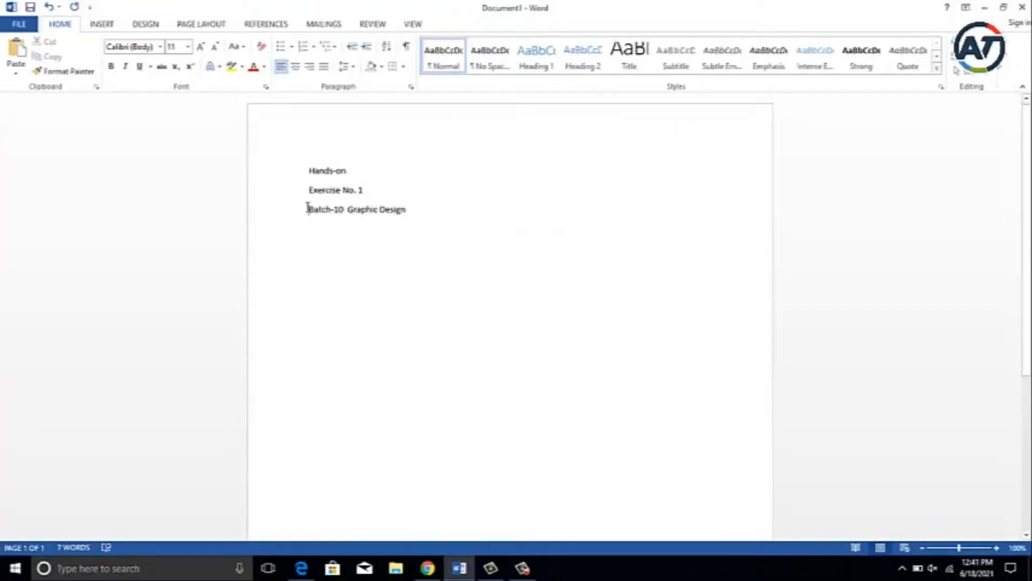
key(BackSpace)
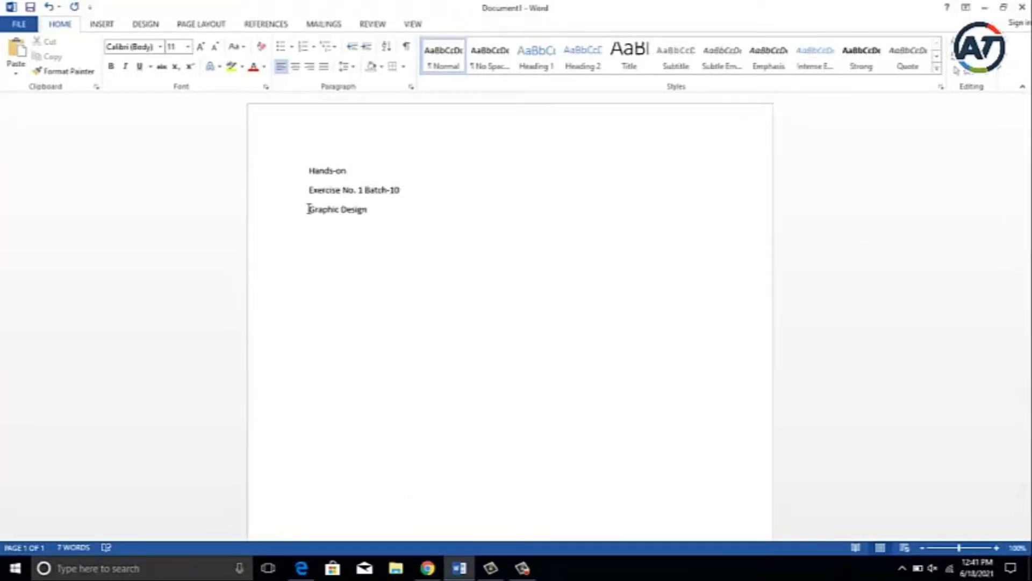
Step: Highlight all the heading text in yellow and set its font to Eras Bold ITC
key(ctrl+a)
click(231, 66)
click(160, 47)
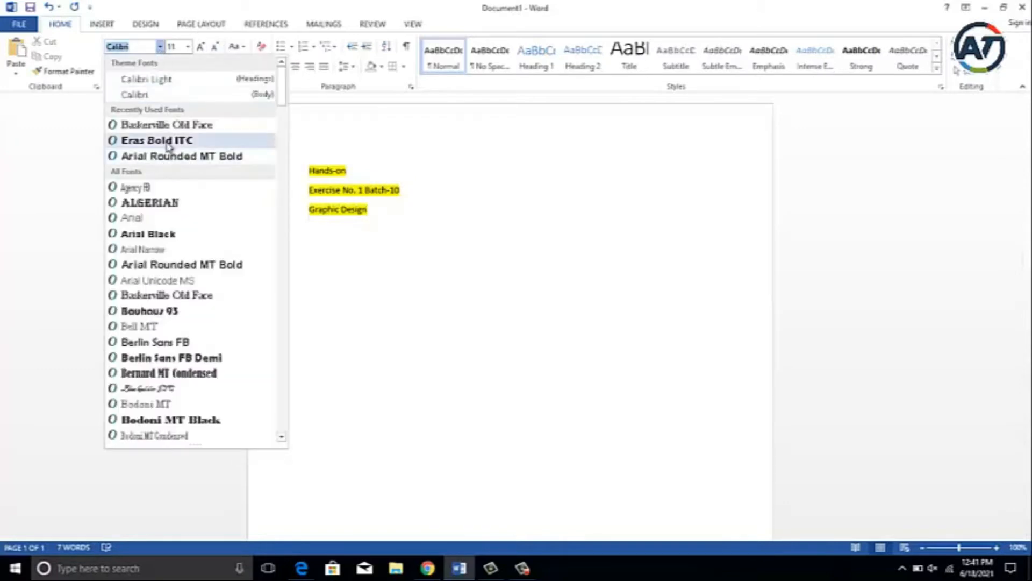
click(302, 169)
click(160, 46)
click(154, 141)
Step: Set the heading text to size 20 and centre it on the page
click(188, 47)
click(178, 162)
click(295, 66)
click(404, 132)
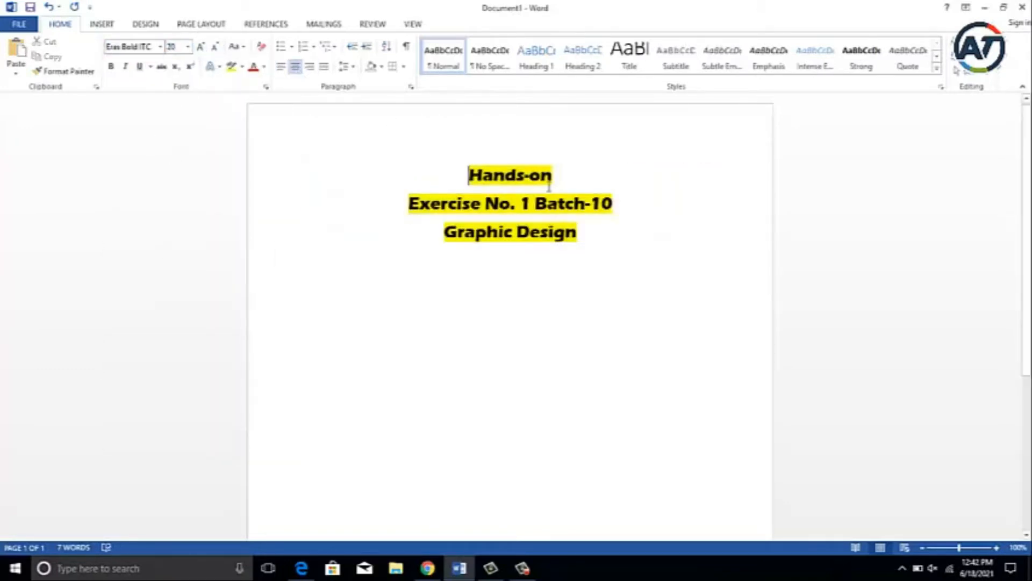
Step: Draw a large rectangle about 6.09" high and 7.02" wide below the Graphic Design heading
key(Return)
click(103, 24)
click(196, 54)
click(229, 101)
mouse_move(302, 246)
mouse_down()
mouse_move(668, 516)
mouse_move(708, 431)
mouse_move(728, 431)
mouse_up()
drag(638, 246, 594, 266)
drag(300, 142, 289, 126)
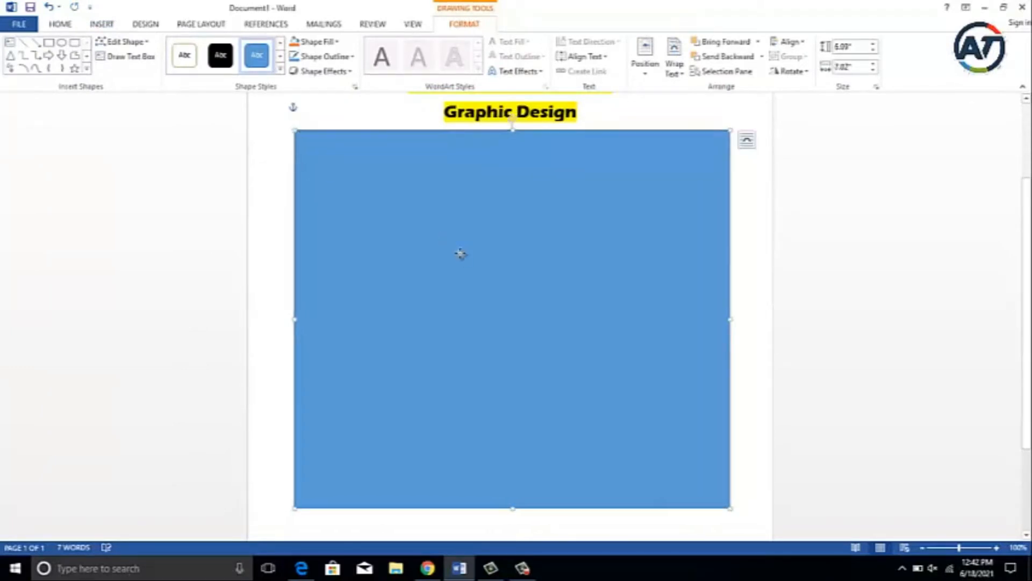
click(824, 237)
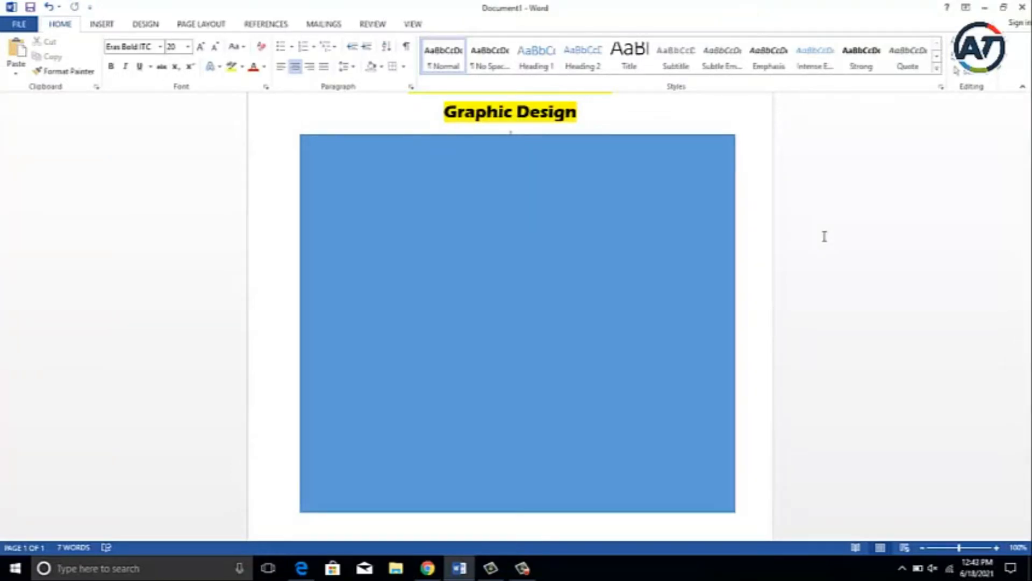
Step: Switch to the exercise PDF in Edge and read the problem statement's design principles and notes
click(302, 569)
click(809, 539)
scroll(812, 541, down, 1)
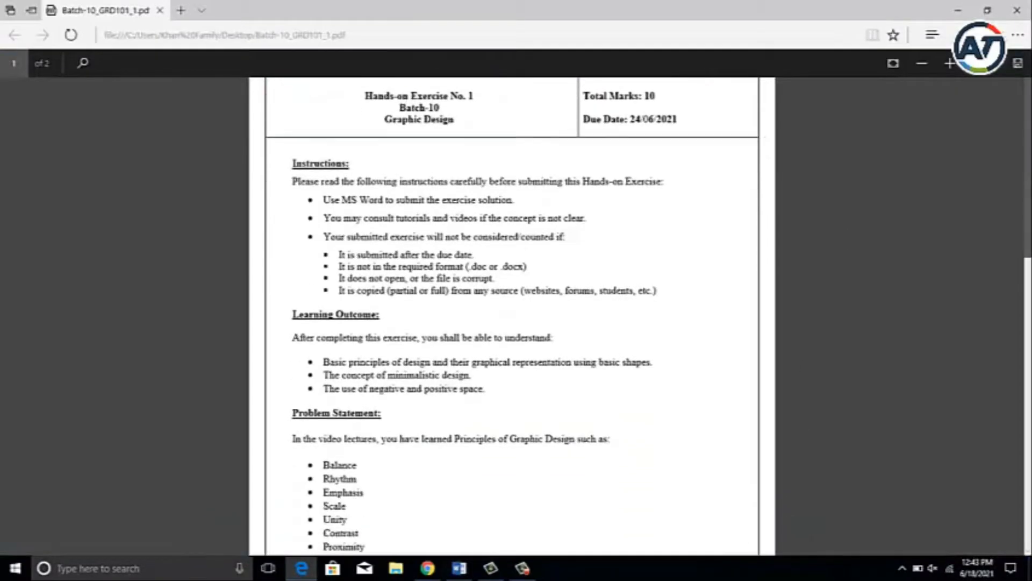
scroll(812, 540, down, 10)
scroll(325, 174, up, 10)
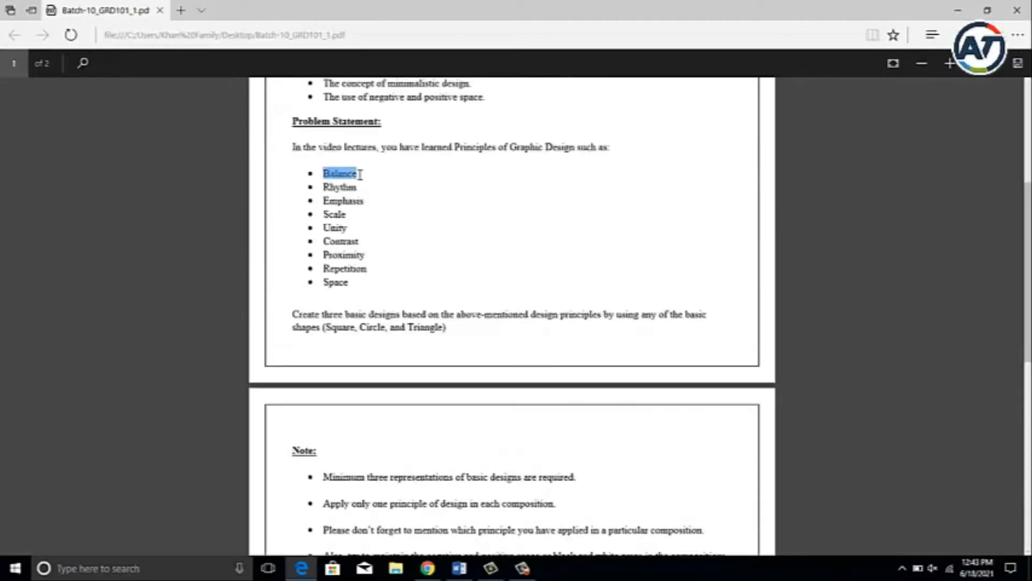
Step: Return to the Word document and add the line "Balance Design" between the Graphic Design heading and the rectangle
click(459, 568)
drag(526, 152, 518, 189)
click(575, 132)
scroll(574, 134, up, 2)
click(296, 242)
click(507, 235)
text(Balance De)
key(ctrl+a)
double_click(638, 234)
key(ctrl+z)
Step: Set the Balance Design line's font to Baskerville Old Face and turn off its text highlight
drag(438, 228, 579, 238)
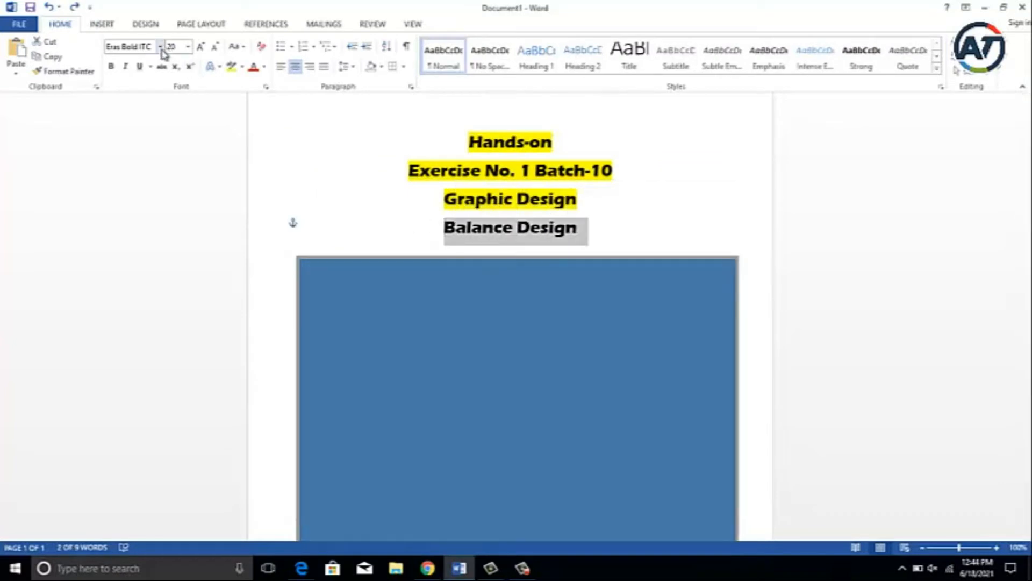
click(164, 47)
click(145, 139)
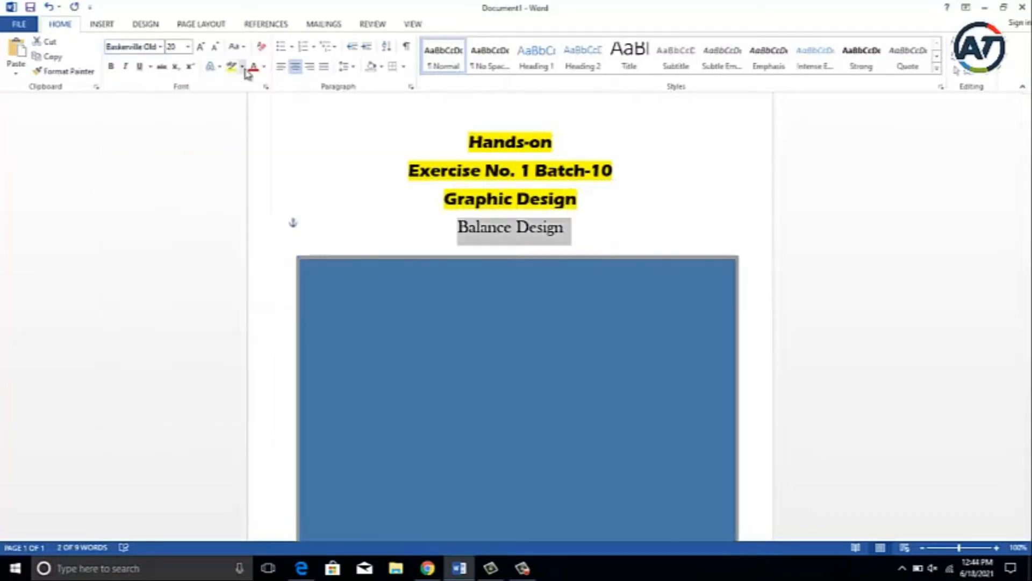
click(264, 66)
click(242, 66)
click(293, 124)
Step: Left-align the Balance Design line and give it a solid round bullet
click(417, 226)
click(281, 67)
click(292, 218)
click(352, 139)
click(293, 223)
click(292, 46)
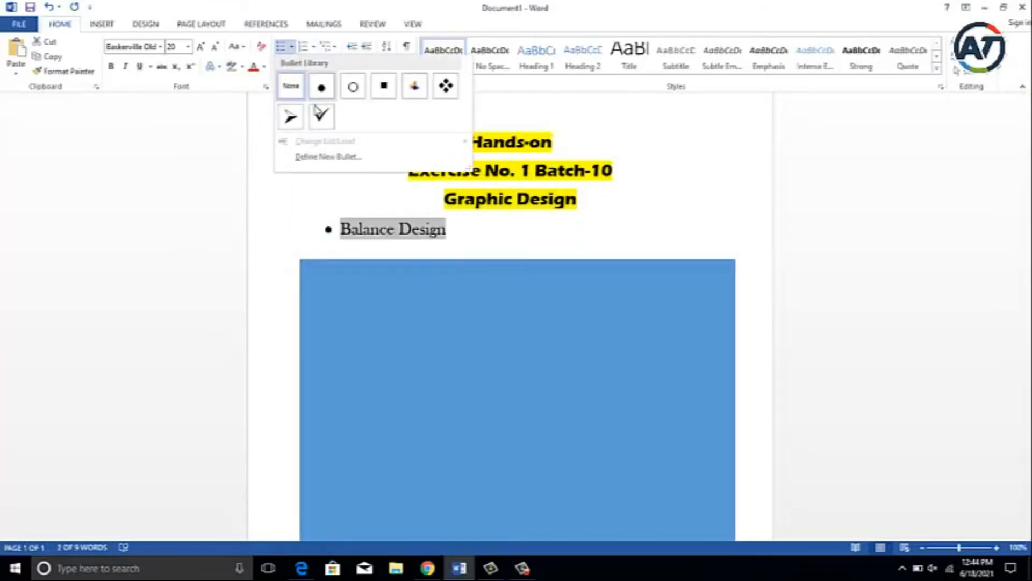
click(323, 86)
scroll(484, 258, down, 5)
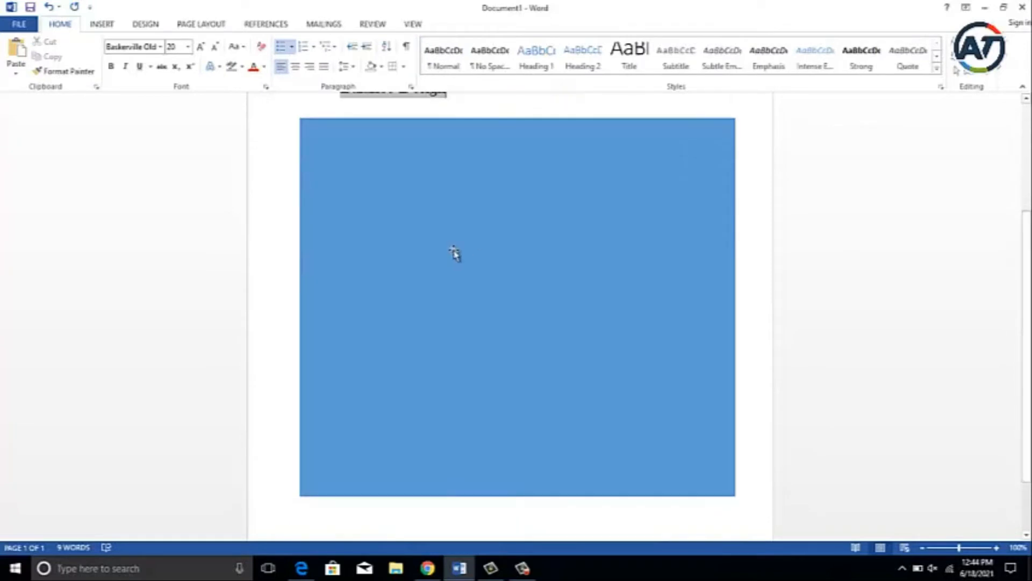
Step: Fill the large rectangle below the Balance Design line with white
click(484, 258)
click(264, 66)
click(274, 139)
click(102, 23)
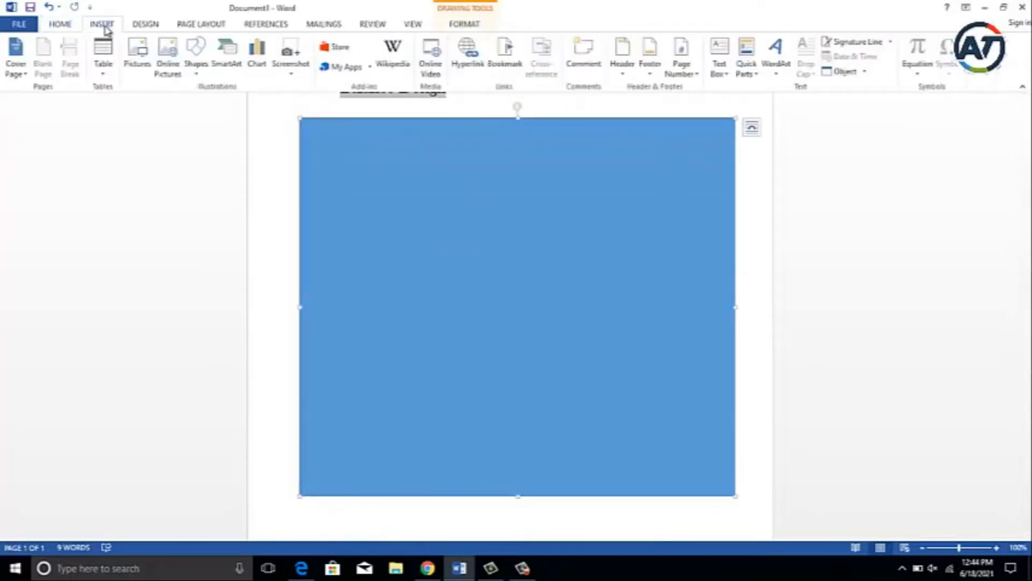
scroll(488, 215, up, 1)
right_click(488, 216)
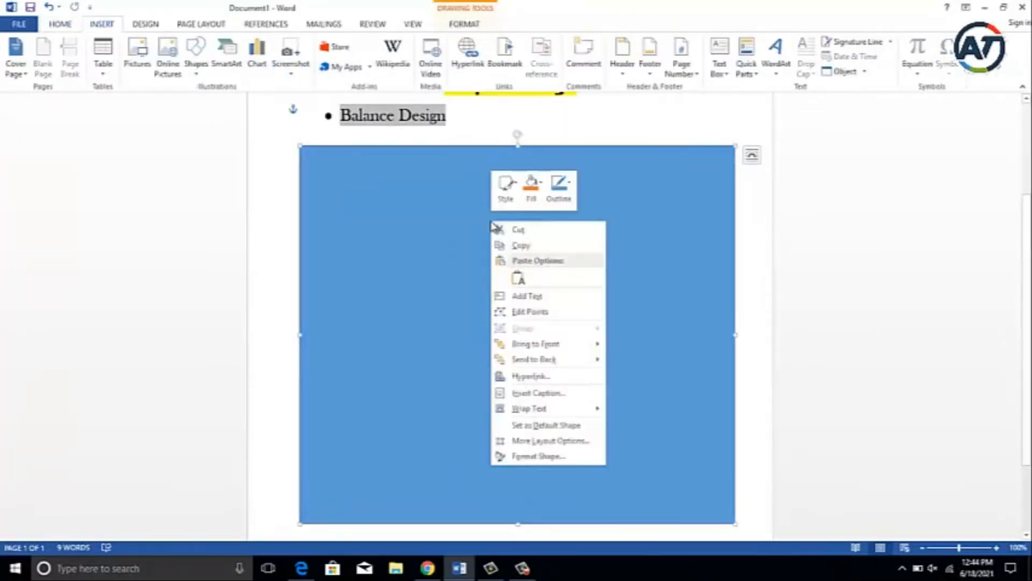
click(531, 189)
click(526, 233)
scroll(526, 301, down, 1)
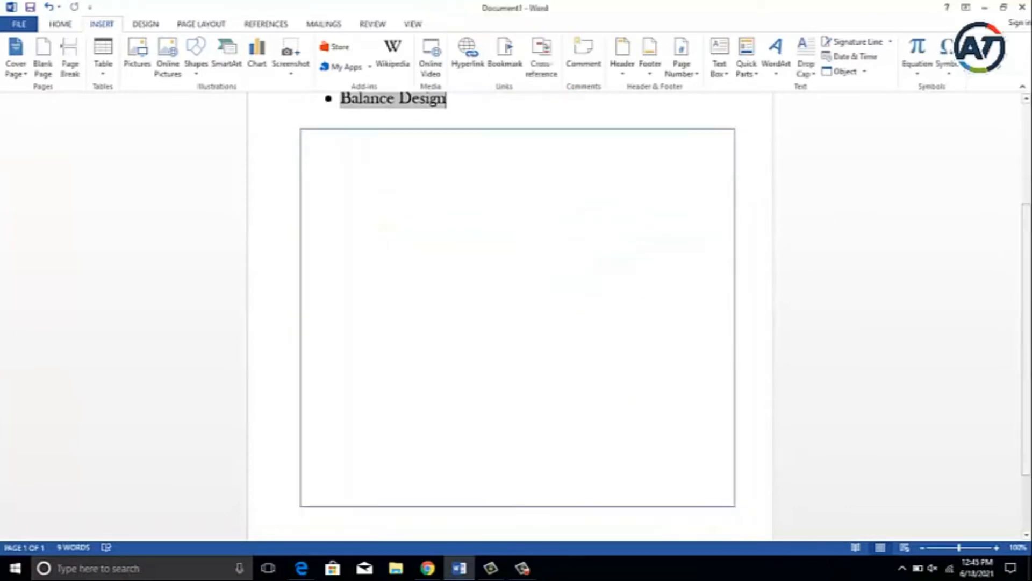
Step: Draw a vertical bar about 2.2" high and 0.7" wide against the frame's upper edge, left of centre
click(195, 54)
click(250, 124)
mouse_move(360, 121)
mouse_down()
mouse_move(406, 276)
mouse_move(403, 258)
mouse_move(409, 267)
mouse_up()
drag(380, 214, 413, 205)
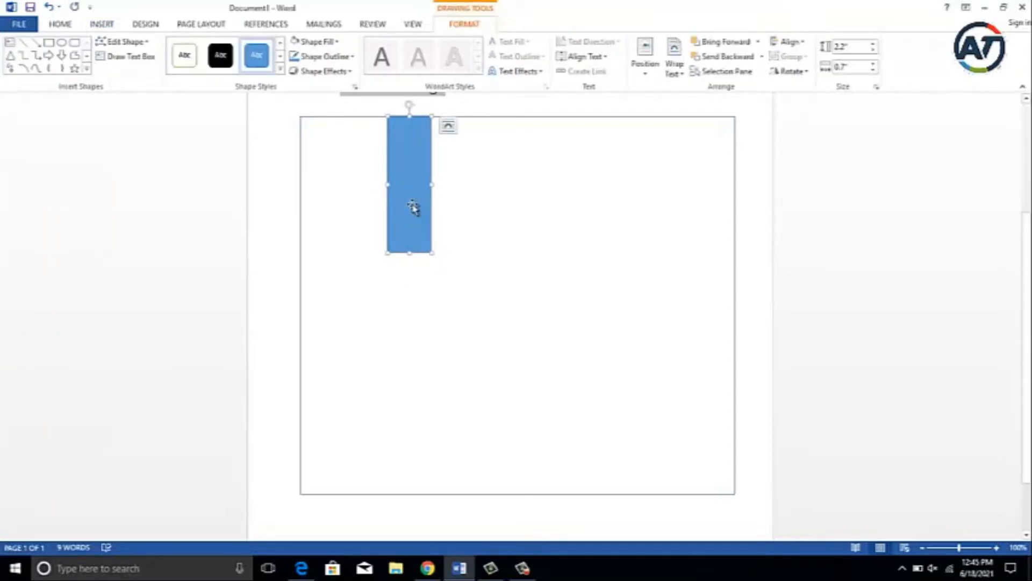
Step: Copy the bar three times to form upper and lower pairs on the left and right sides of the frame
key(ctrl+v)
key(ctrl+v)
drag(327, 195, 404, 423)
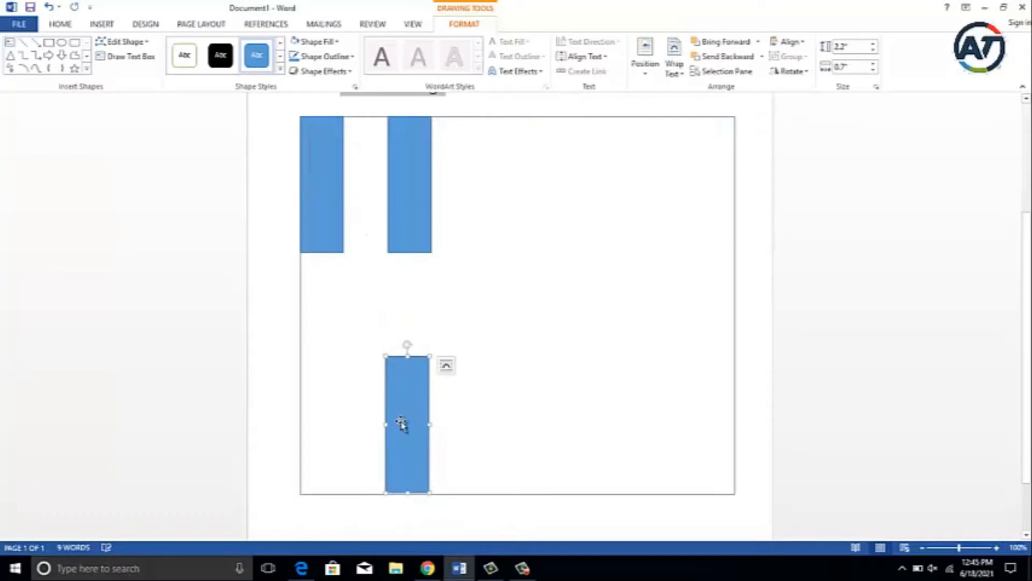
drag(322, 213, 605, 214)
key(ctrl+v)
drag(316, 182, 601, 424)
Step: Lengthen the bars toward the middle of the frame to narrow the gap between each upper and lower bar
drag(605, 336, 606, 345)
click(602, 252)
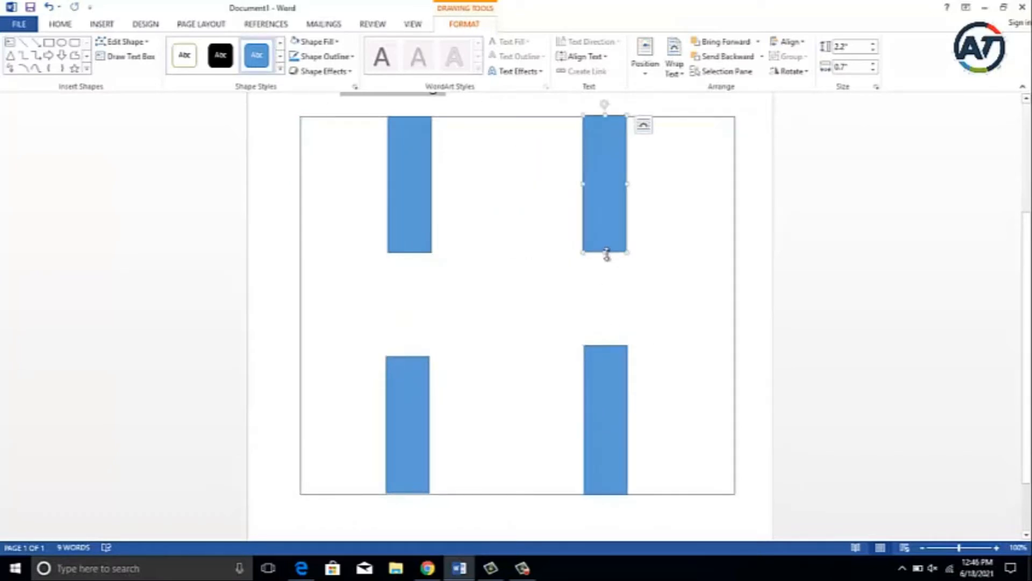
click(408, 250)
click(409, 357)
click(398, 301)
Step: Draw a circle about 1.24" high and 1.17" wide in the gap between the two left bars
click(101, 23)
click(196, 57)
click(195, 168)
drag(376, 262, 447, 340)
drag(421, 299, 417, 301)
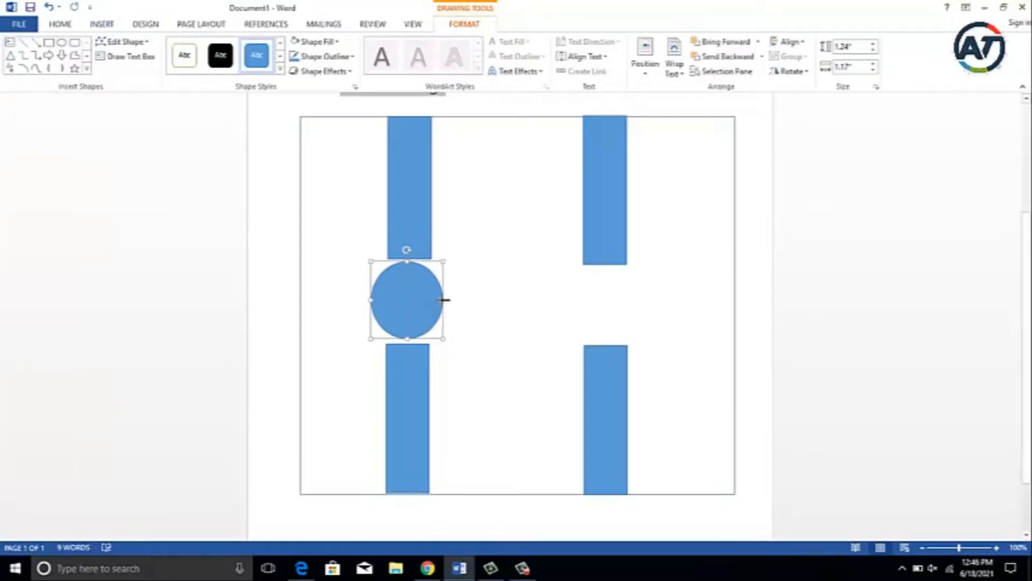
Step: Widen the upper and lower left bars to nearly the circle's width
drag(411, 216, 374, 189)
click(391, 412)
drag(384, 417, 438, 417)
click(428, 187)
Step: Copy the circle into the gap between the right bars and widen both right bars to nearly its width
click(417, 320)
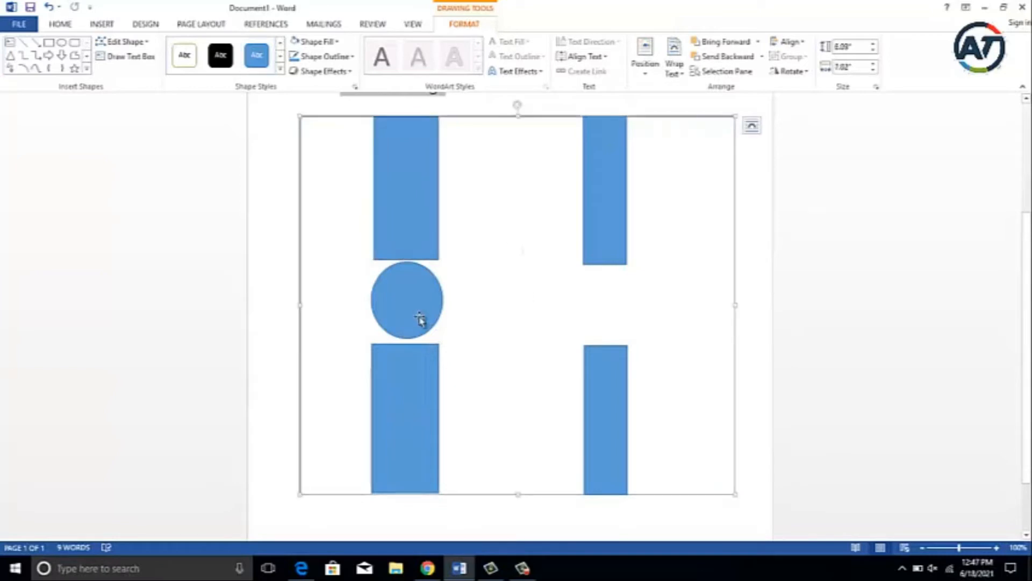
drag(411, 306, 605, 297)
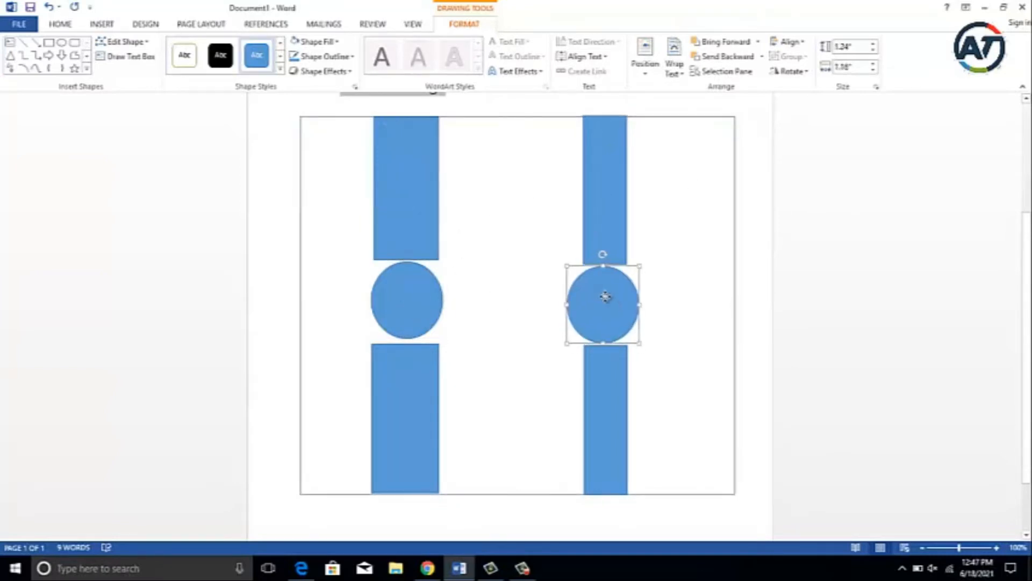
click(599, 236)
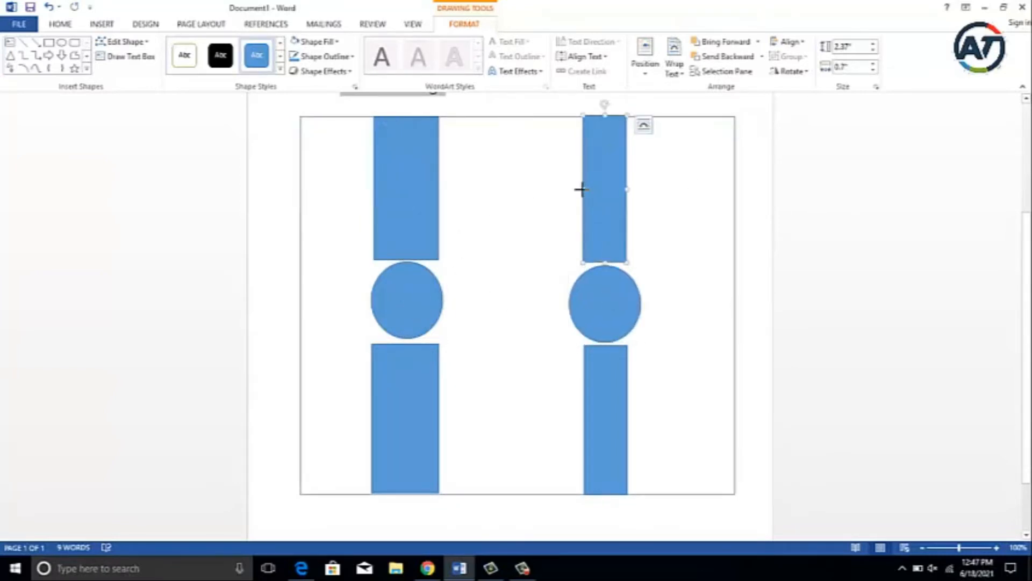
drag(581, 189, 571, 189)
click(583, 426)
drag(585, 420, 641, 419)
click(626, 189)
drag(627, 188, 637, 189)
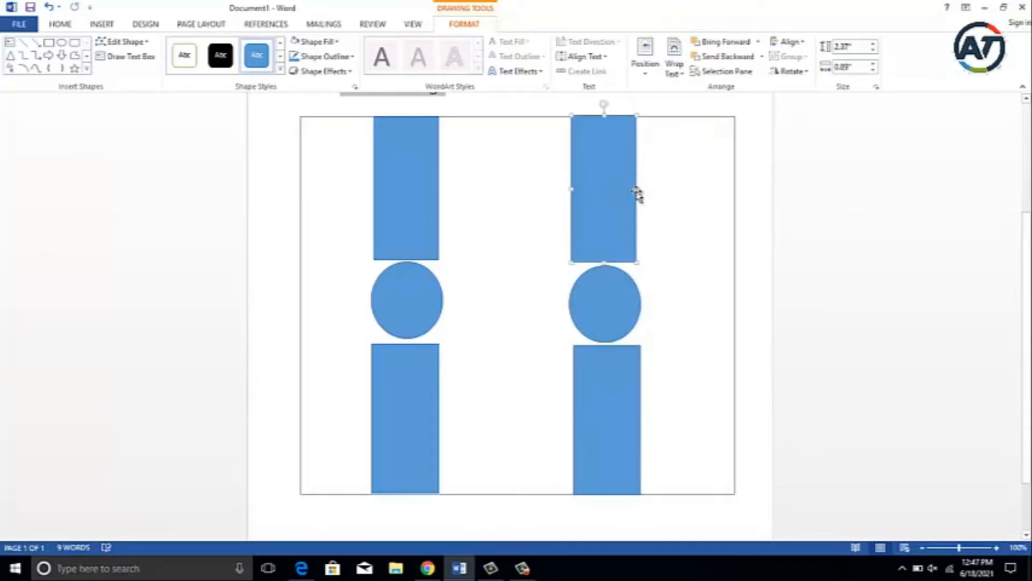
Step: Fill all four vertical bars with red
click(310, 56)
click(461, 145)
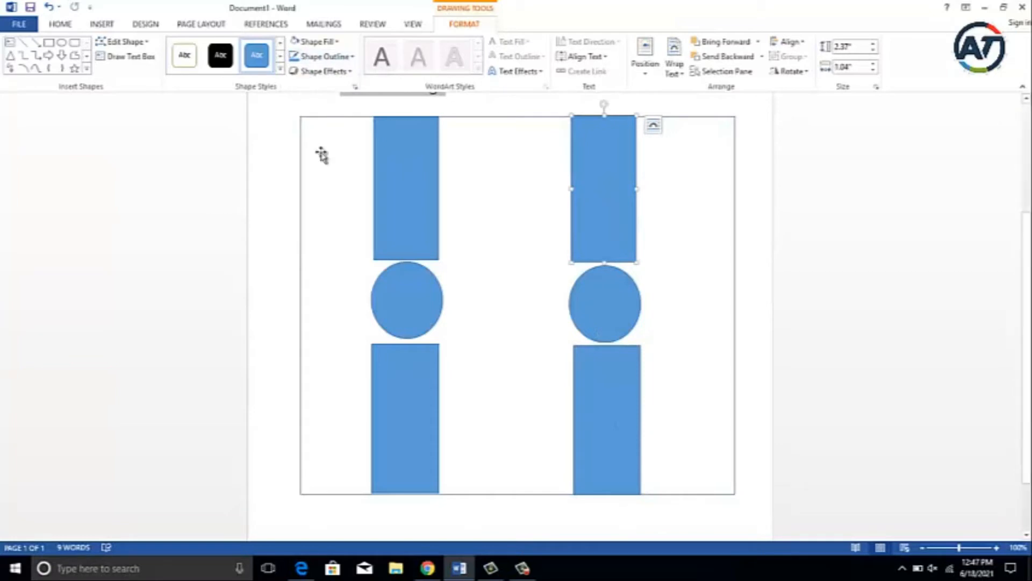
click(310, 42)
click(306, 142)
click(390, 153)
click(295, 42)
click(404, 386)
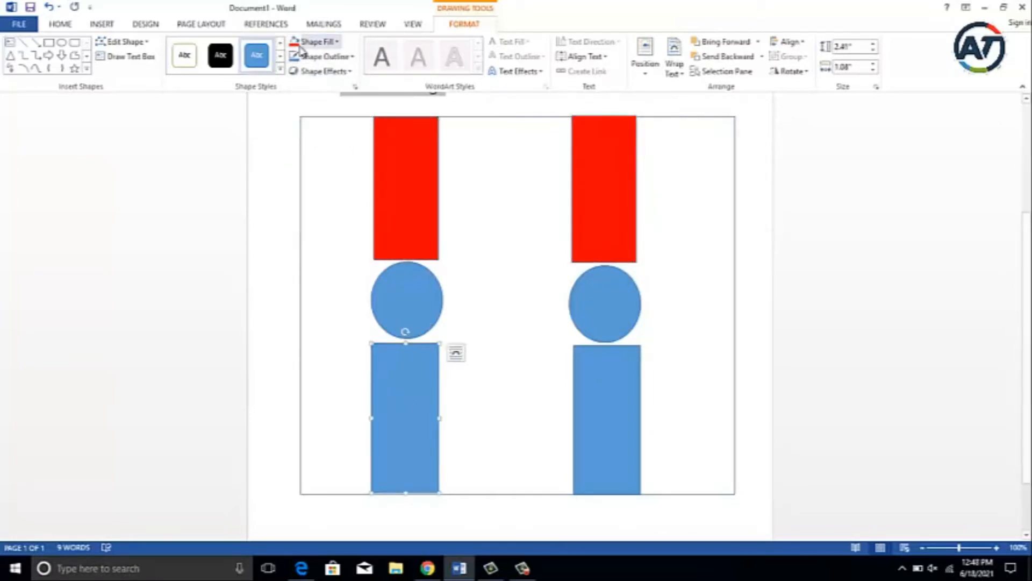
click(295, 41)
click(596, 396)
click(295, 42)
Step: Fill both circles between the bars with black
click(394, 286)
click(336, 41)
click(305, 70)
click(593, 303)
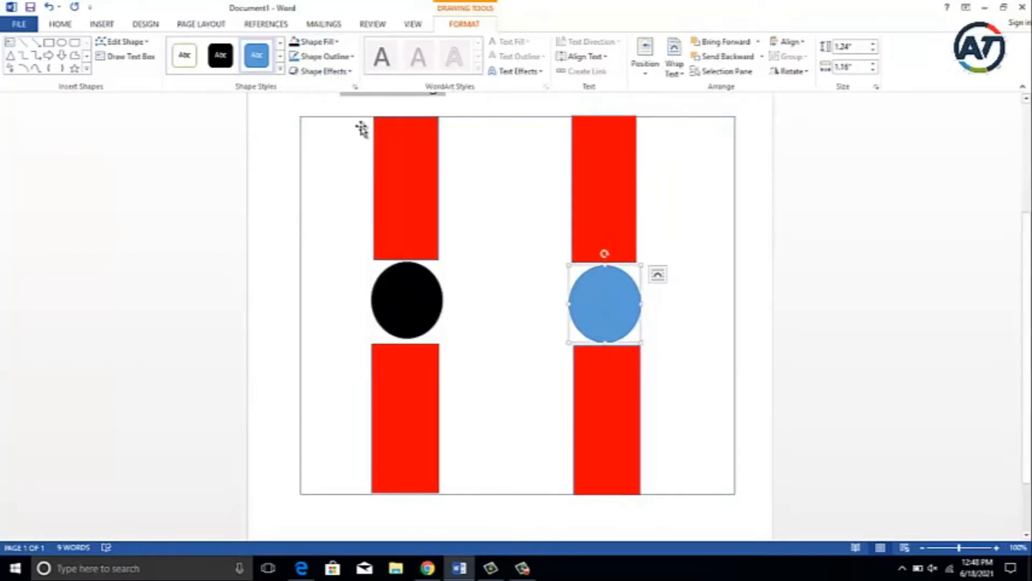
click(295, 42)
click(457, 172)
Step: Insert a blank page after the Balance Design page
scroll(516, 296, down, 2)
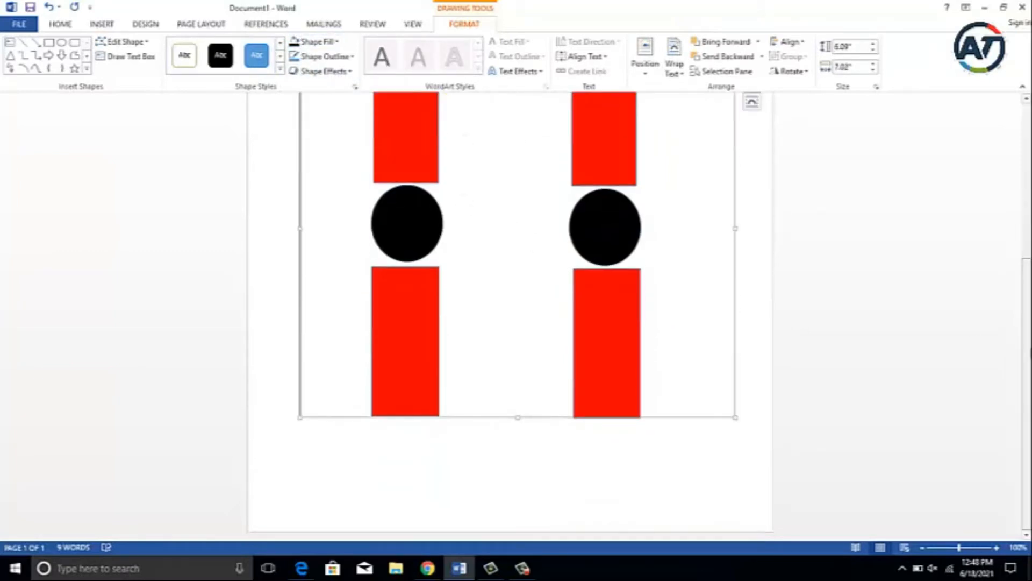
click(698, 444)
scroll(697, 444, up, 3)
scroll(724, 502, down, 3)
scroll(797, 485, up, 3)
scroll(746, 516, down, 3)
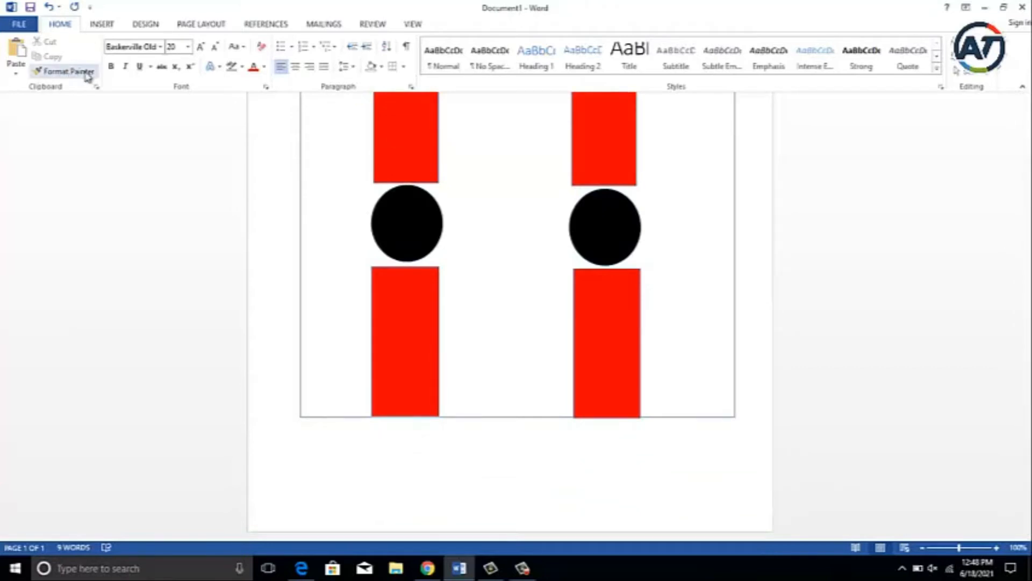
click(97, 24)
click(44, 65)
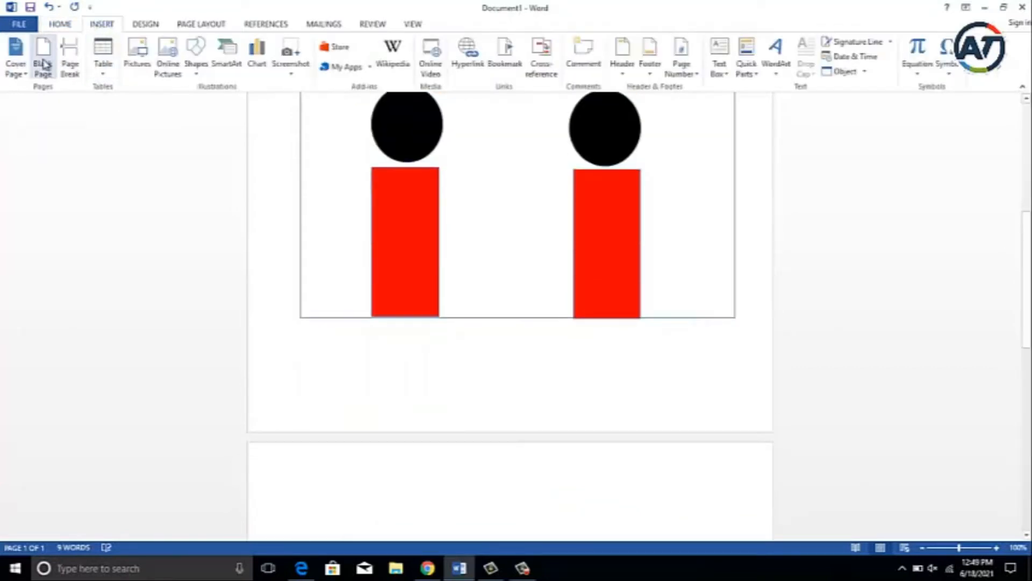
scroll(234, 130, down, 8)
scroll(235, 130, up, 1)
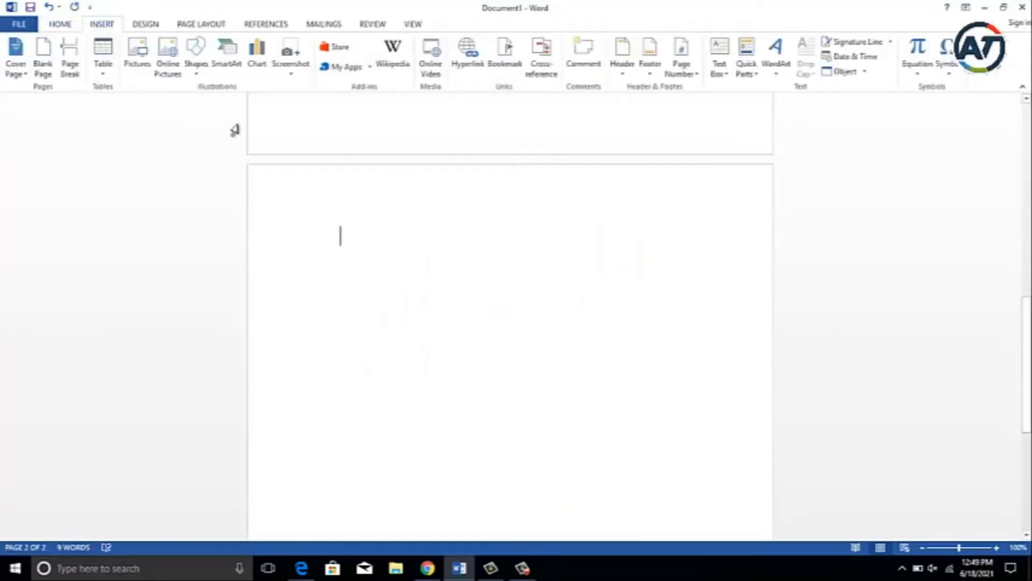
Step: Check the design principles in the exercise PDF and enter the title "Repetitions Design" on the Word document's second page
click(301, 567)
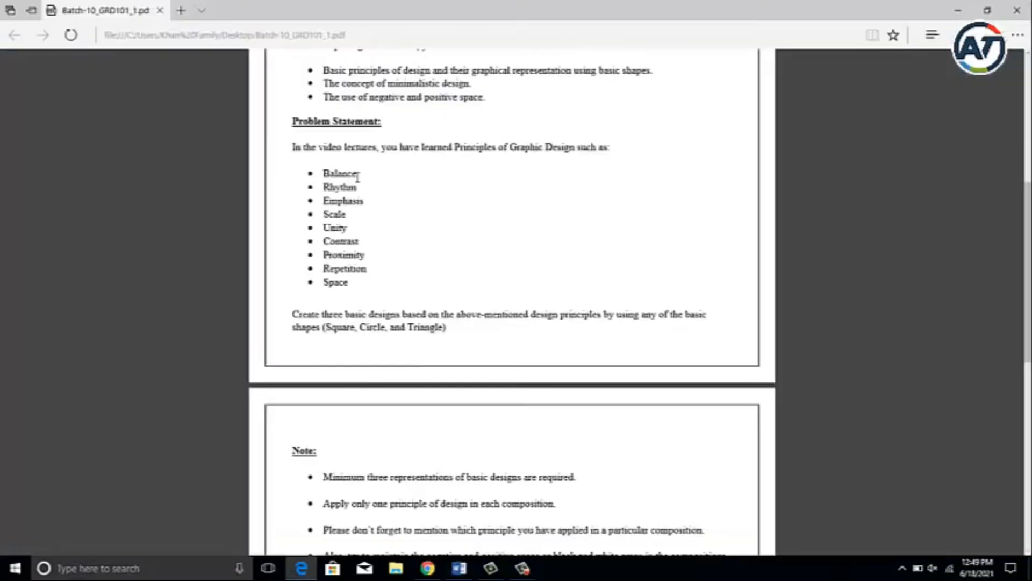
scroll(357, 177, down, 7)
scroll(608, 397, up, 10)
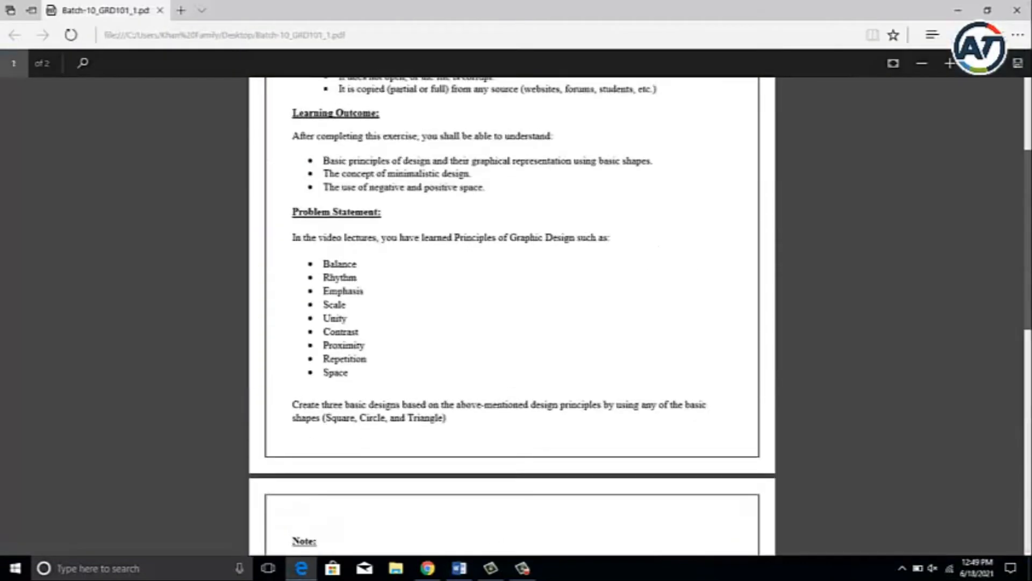
click(459, 568)
text(Repetitions Design)
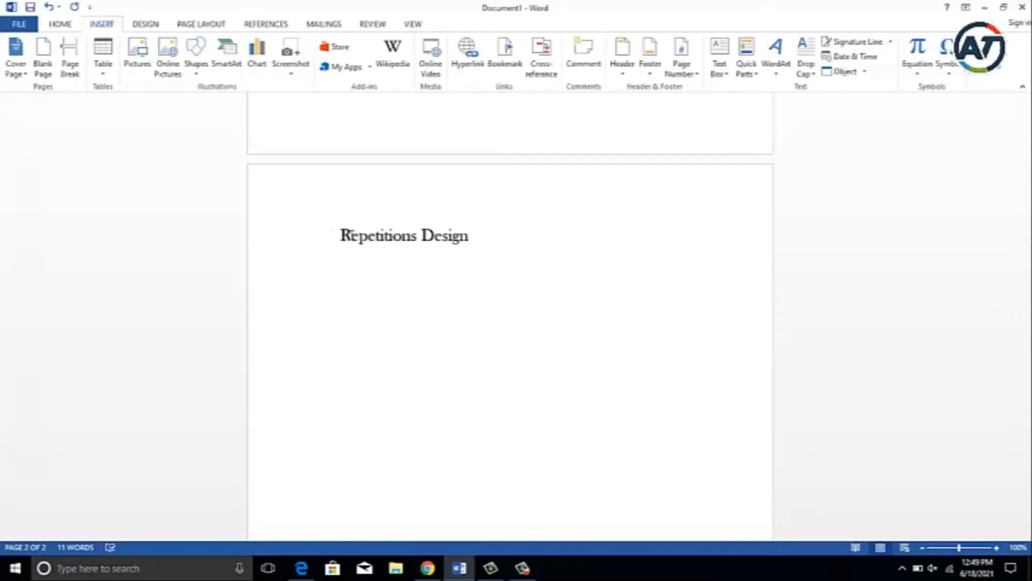
Step: Set the Repetitions Design title's font to Arial Rounded MT Bold
key(ctrl+a)
click(56, 25)
click(152, 47)
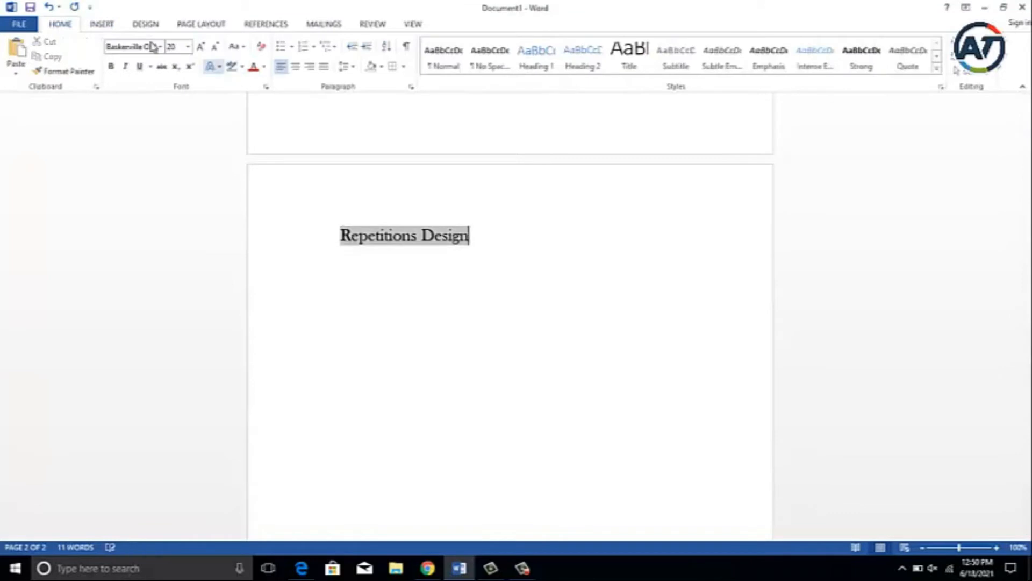
click(160, 47)
click(160, 156)
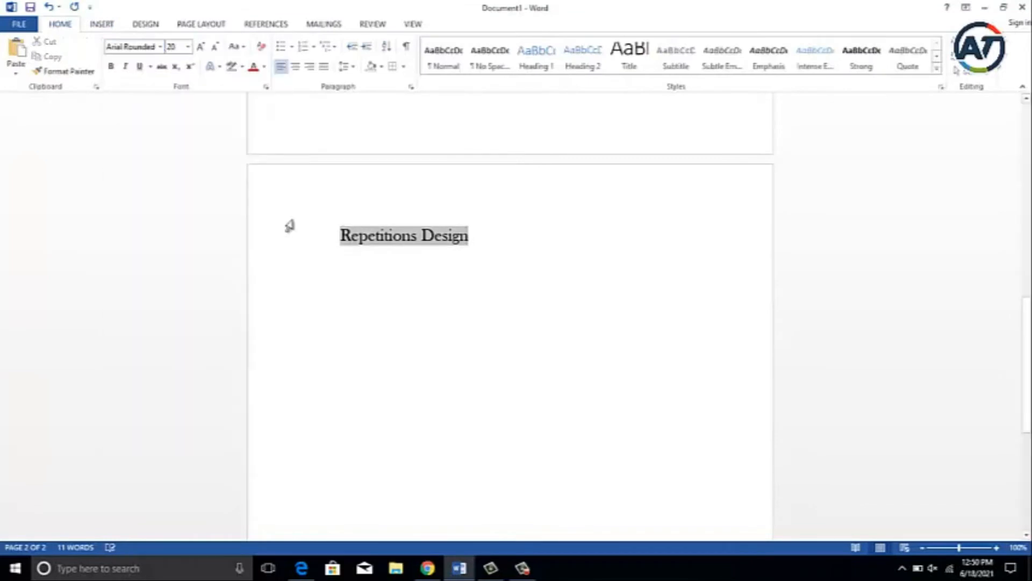
Step: Set all the document's text to Baskerville Old Face and give it hollow-circle bullets
key(ctrl+a)
click(161, 47)
click(161, 154)
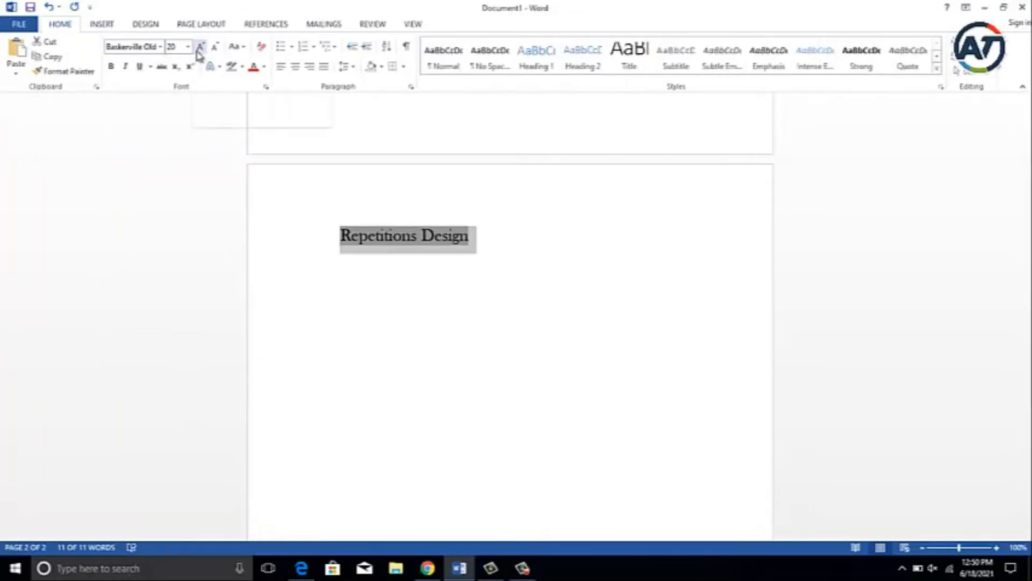
click(293, 48)
click(314, 133)
click(294, 48)
click(474, 197)
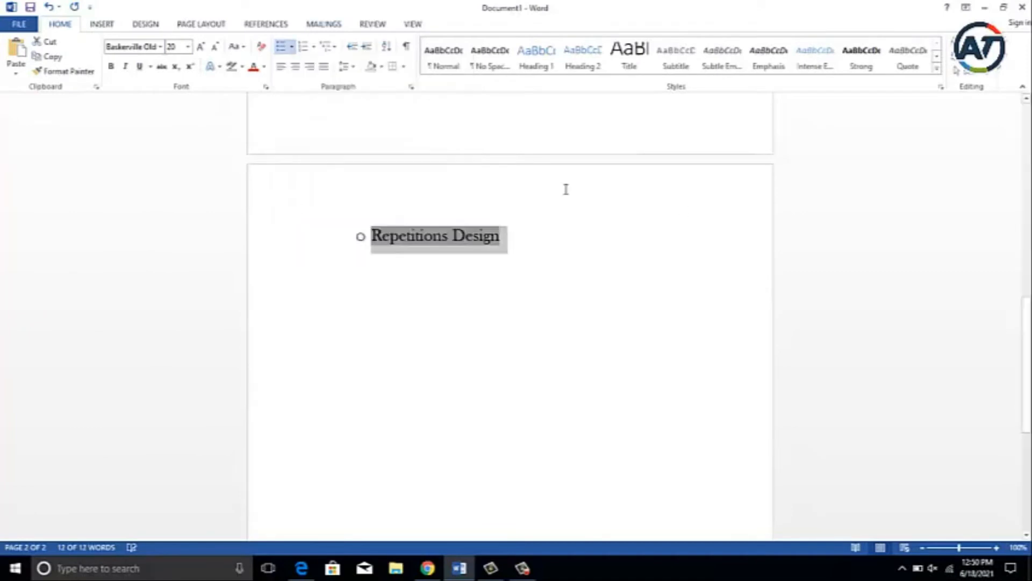
click(503, 238)
click(360, 236)
click(264, 66)
click(265, 180)
click(242, 66)
click(313, 126)
click(464, 199)
key(ctrl+z)
Step: Delete the Repetitions Design title and its bullet from the second page
click(529, 219)
drag(524, 230, 308, 244)
key(BackSpace)
key(BackSpace)
Step: Remove the bullets from the three heading lines above Balance Design on the first page and highlight those lines in yellow
drag(1026, 344, 1026, 172)
drag(1027, 254, 1026, 233)
drag(581, 225, 396, 177)
click(284, 47)
click(242, 67)
click(235, 83)
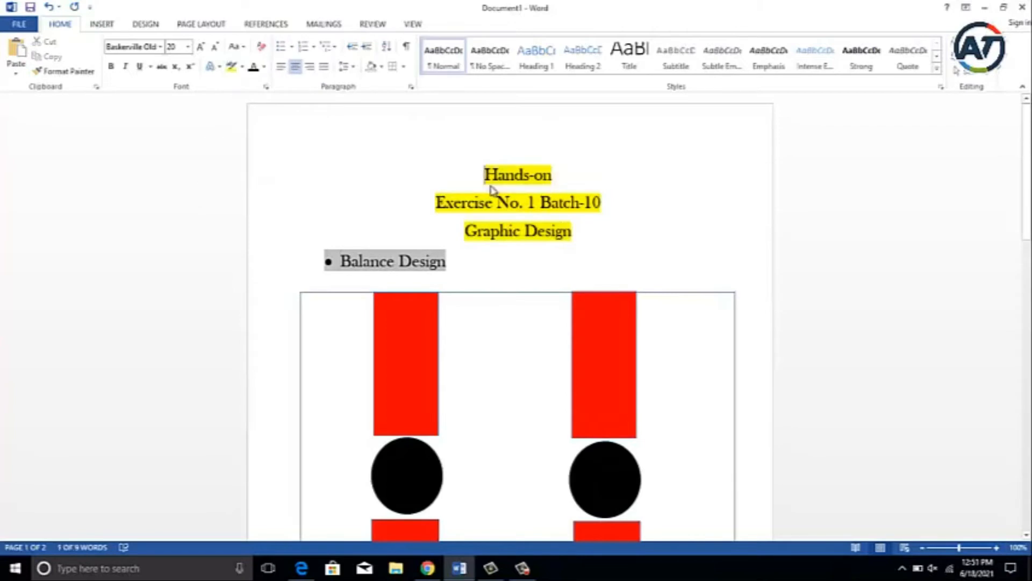
Step: Copy the Balance Design title and paste it at the top of the second page
drag(466, 267, 330, 261)
key(ctrl+c)
drag(1026, 214, 1026, 380)
click(324, 293)
key(ctrl+v)
scroll(526, 232, down, 3)
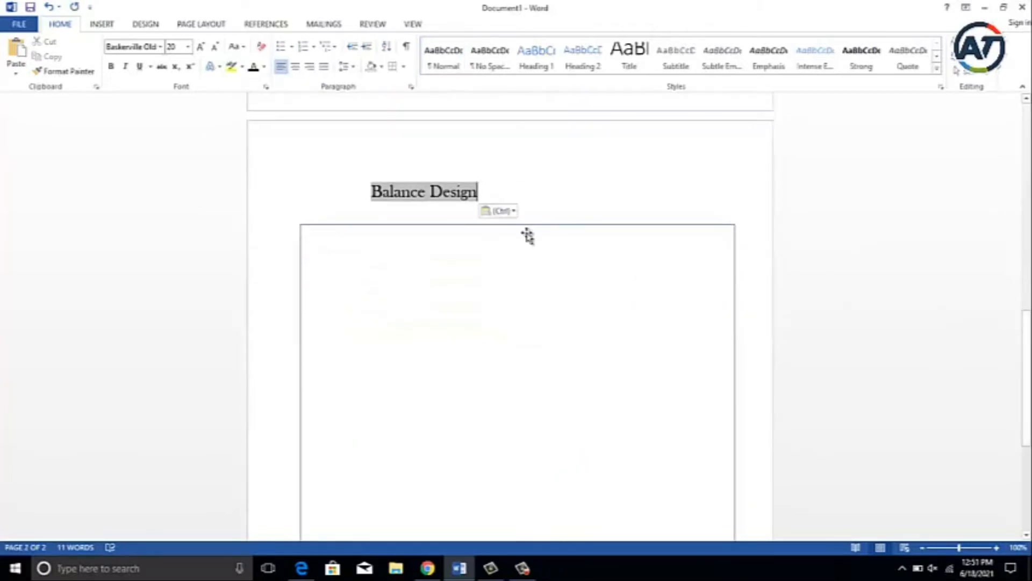
Step: Add a solid round bullet to the pasted title and change its wording to "Repetitions Design"
click(281, 47)
double_click(394, 194)
key(Delete)
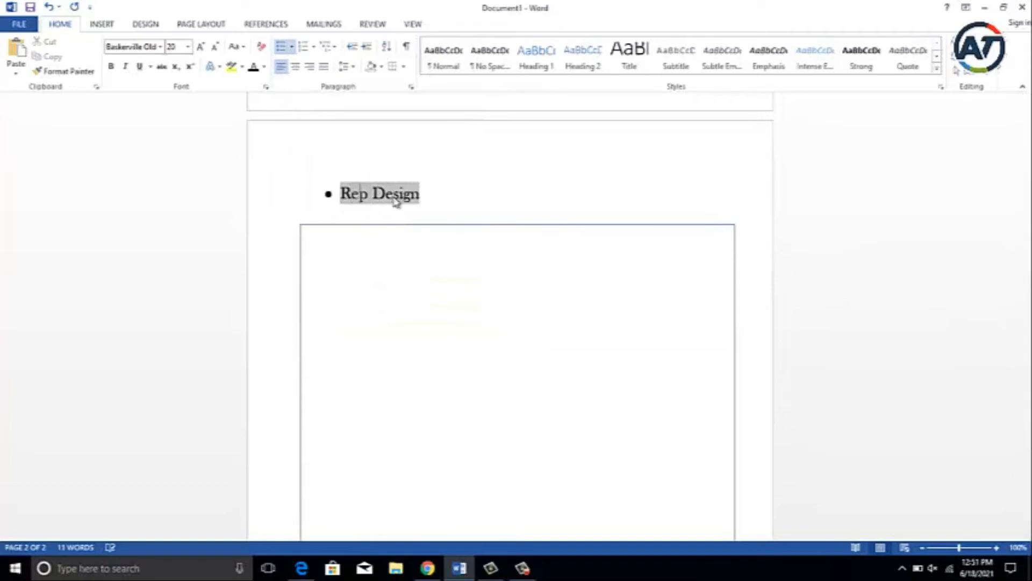
text(Repetitions)
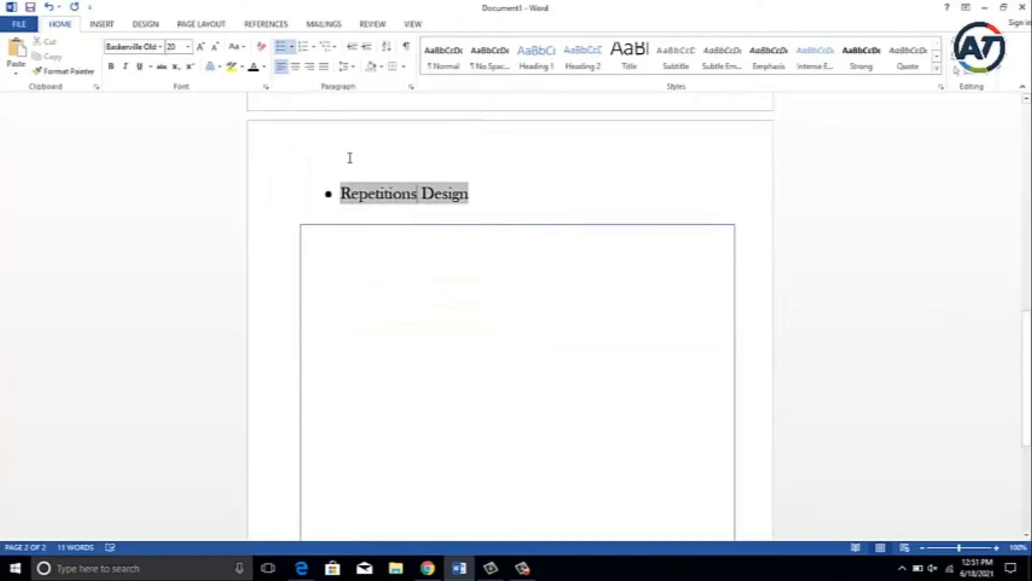
Step: Underline the Repetitions Design title, leaving it without a trailing colon
click(140, 67)
key(ctrl+a)
click(139, 66)
click(488, 159)
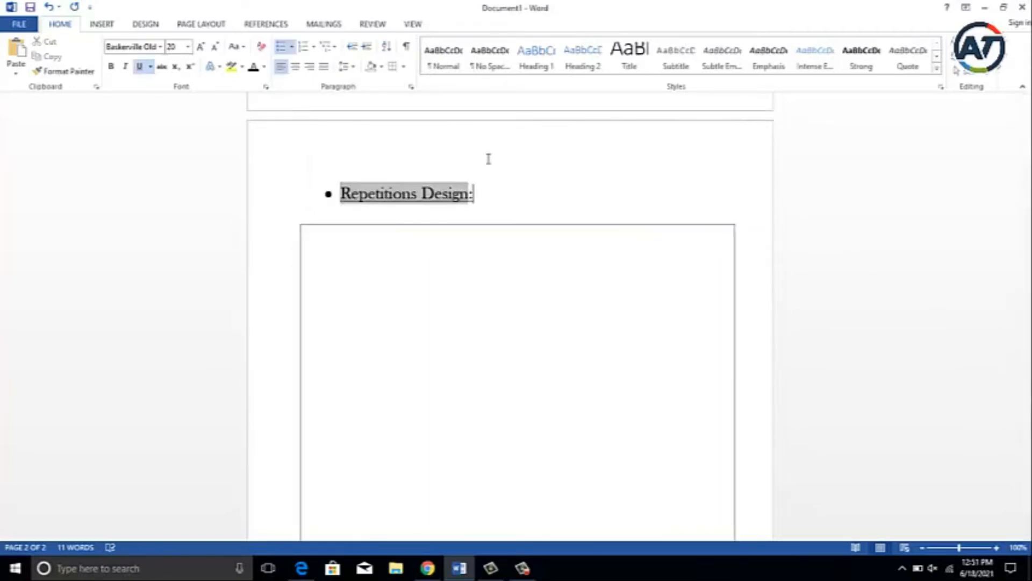
key(ctrl+a)
click(545, 160)
key(BackSpace)
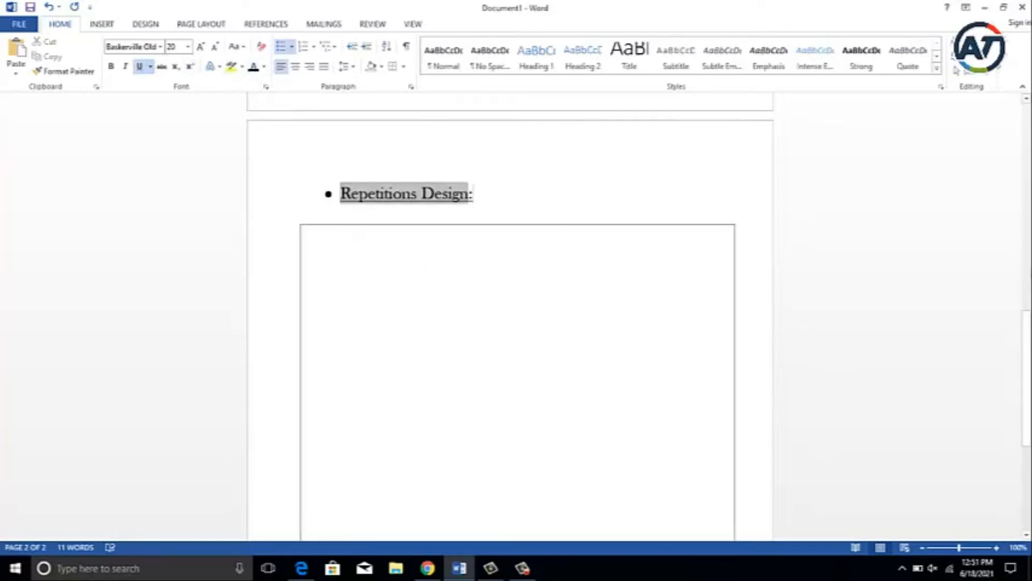
Step: Draw a blue rectangle about 1.05" high and 1.13" wide and place it in the upper-left corner of the second page's frame
mouse_move(1027, 344)
mouse_down()
mouse_move(1027, 165)
mouse_move(1027, 359)
mouse_up()
click(460, 167)
click(359, 153)
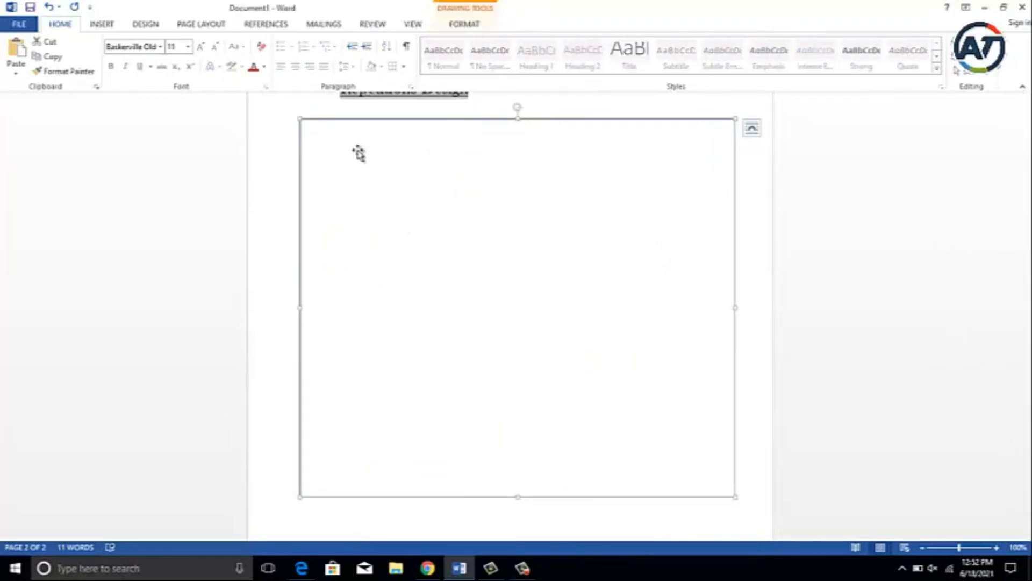
click(102, 24)
click(196, 54)
click(194, 168)
drag(328, 135, 398, 200)
mouse_move(361, 172)
mouse_down()
mouse_move(323, 156)
mouse_move(339, 156)
mouse_up()
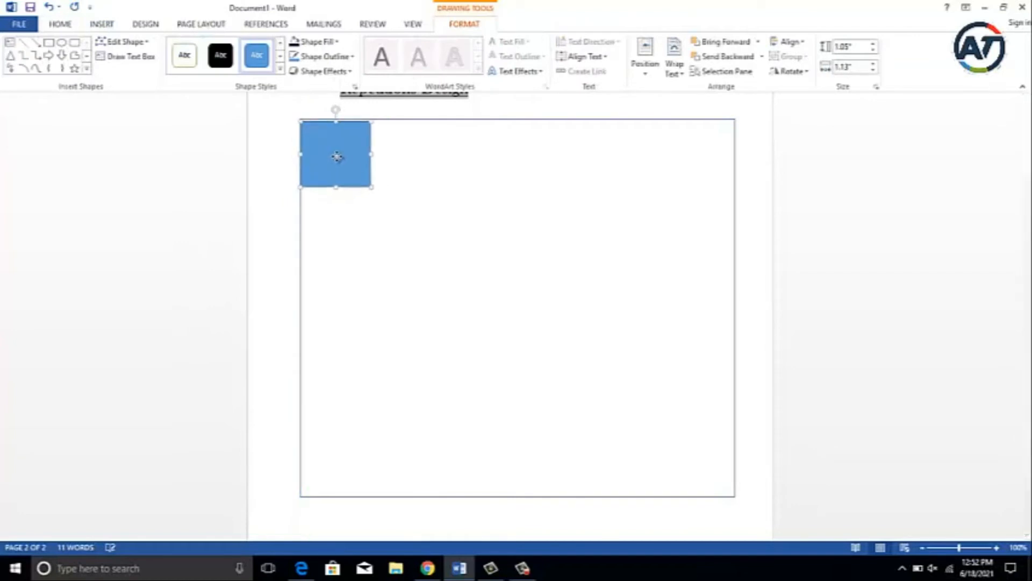
Step: Place copies of the blue square in the first row's third column and the second row's second and fourth columns
click(414, 211)
key(ctrl)
click(336, 164)
click(465, 224)
drag(337, 152, 474, 152)
click(518, 235)
key(ctrl+v)
drag(356, 168, 412, 227)
key(ctrl+v)
drag(364, 168, 561, 226)
Step: Place copies of the blue square in the first row's fifth column and the second row's sixth column
click(629, 241)
key(ctrl+v)
drag(383, 161, 610, 161)
key(ctrl+v)
drag(339, 156, 656, 217)
Step: Adjust the fifth- and sixth-column squares and narrow the frame so its right edge meets the sixth column
click(729, 152)
click(634, 188)
drag(649, 181, 650, 180)
drag(693, 254, 699, 254)
click(769, 235)
click(735, 155)
drag(735, 146, 721, 147)
click(751, 166)
Step: Build the checkerboard's third row with copies of the square in the first, third and fifth columns
key(ctrl+v)
mouse_move(339, 156)
mouse_down()
mouse_move(352, 300)
mouse_move(344, 311)
mouse_up()
click(442, 312)
click(392, 318)
key(ctrl+v)
drag(344, 166, 491, 318)
key(ctrl+v)
drag(339, 177, 610, 313)
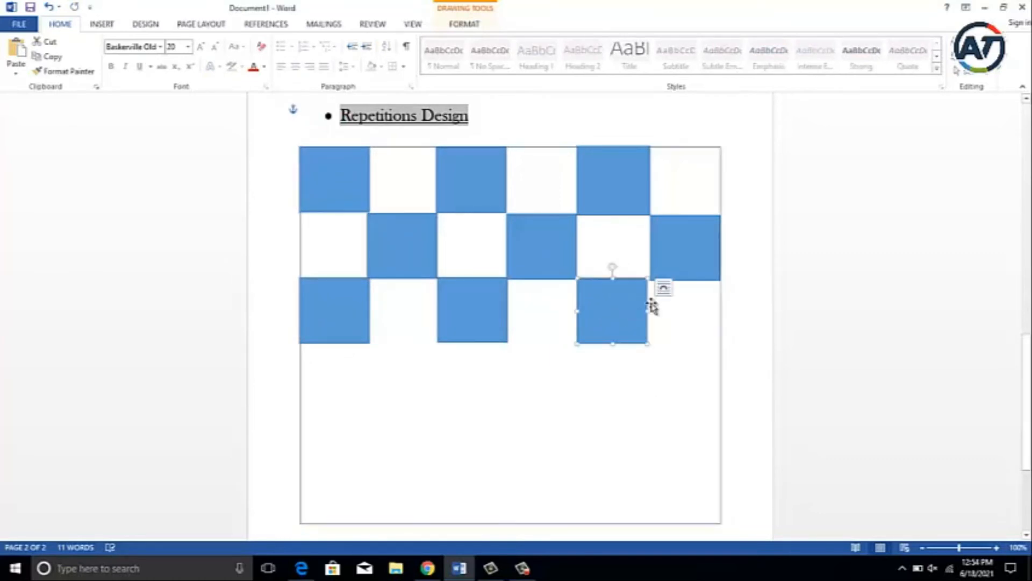
Step: Build the checkerboard's fourth row with copies of the square in the second, fourth and sixth columns
key(ctrl+v)
drag(335, 177, 401, 373)
click(498, 388)
key(ctrl+v)
drag(335, 176, 544, 370)
key(ctrl+v)
drag(322, 173, 667, 363)
Step: Place copies of the square in the fifth row's first column and the sixth row's second column
click(496, 437)
key(ctrl+v)
drag(328, 175, 322, 430)
click(426, 465)
key(ctrl+v)
drag(350, 194, 414, 413)
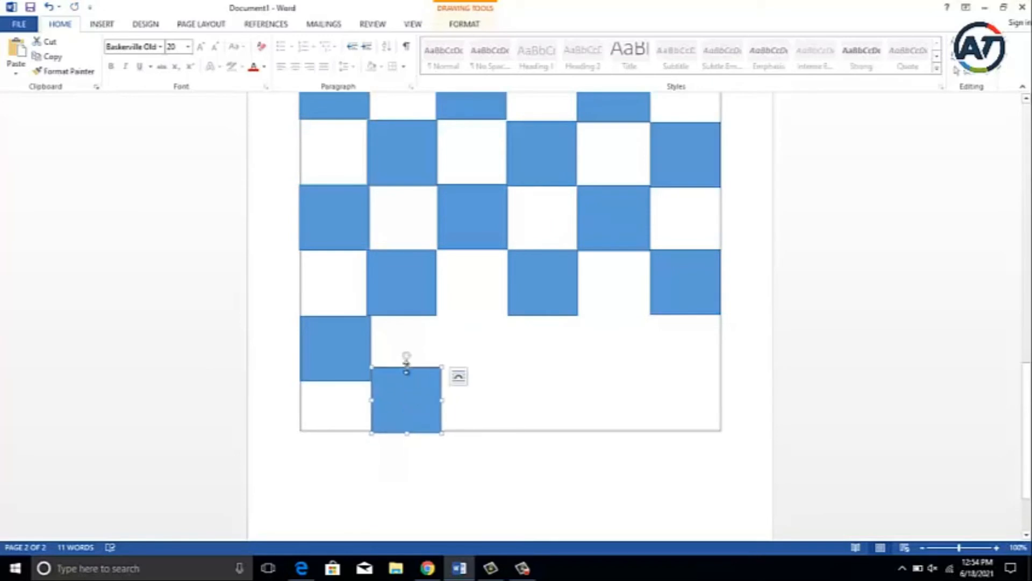
Step: Complete the fifth row with copies of the square in the third and fifth columns
click(485, 357)
drag(512, 492, 479, 480)
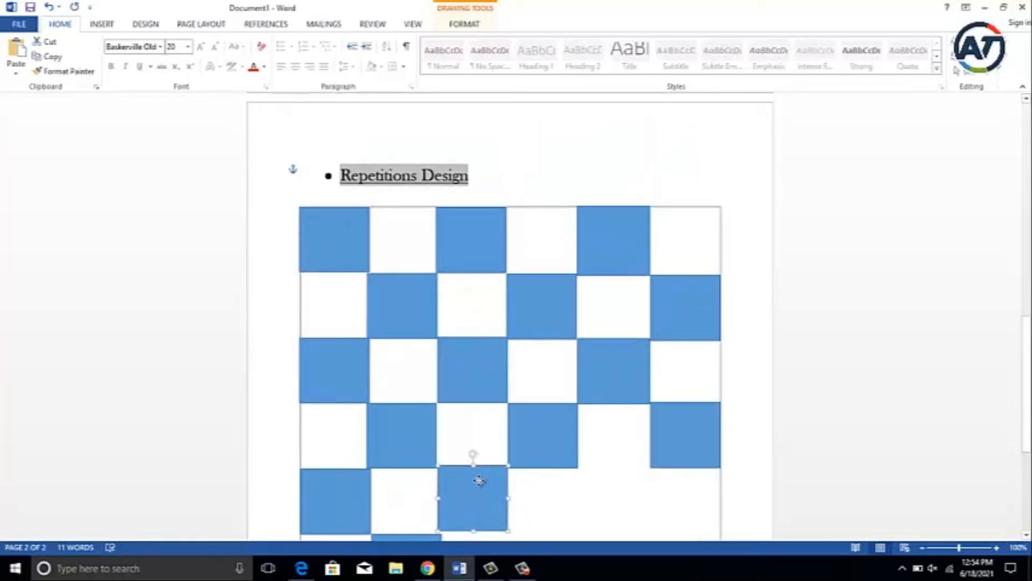
click(581, 507)
key(ctrl+v)
drag(337, 244, 615, 499)
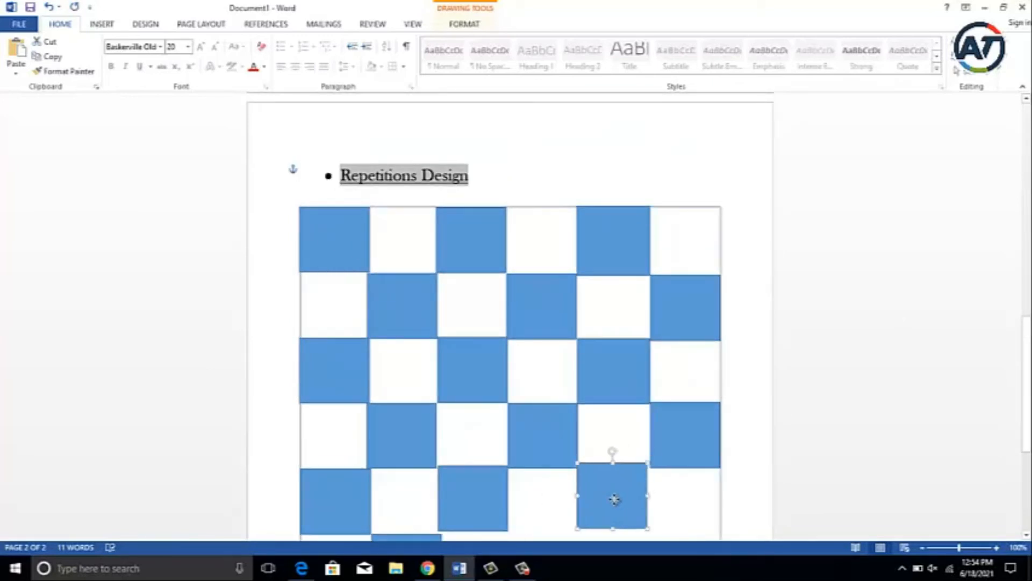
Step: Place a copy in the sixth row's fourth column and fit the bottom-row squares to the space above the frame's lower edge
click(544, 501)
key(ctrl+v)
drag(338, 245, 545, 434)
key(ctrl+z)
click(419, 434)
drag(407, 411, 407, 407)
click(473, 429)
click(407, 325)
click(441, 369)
drag(437, 373, 438, 374)
Step: Place the last square in the sixth row's sixth column and fit it into the frame's lower-right corner
click(643, 433)
key(ctrl+v)
drag(339, 123, 688, 431)
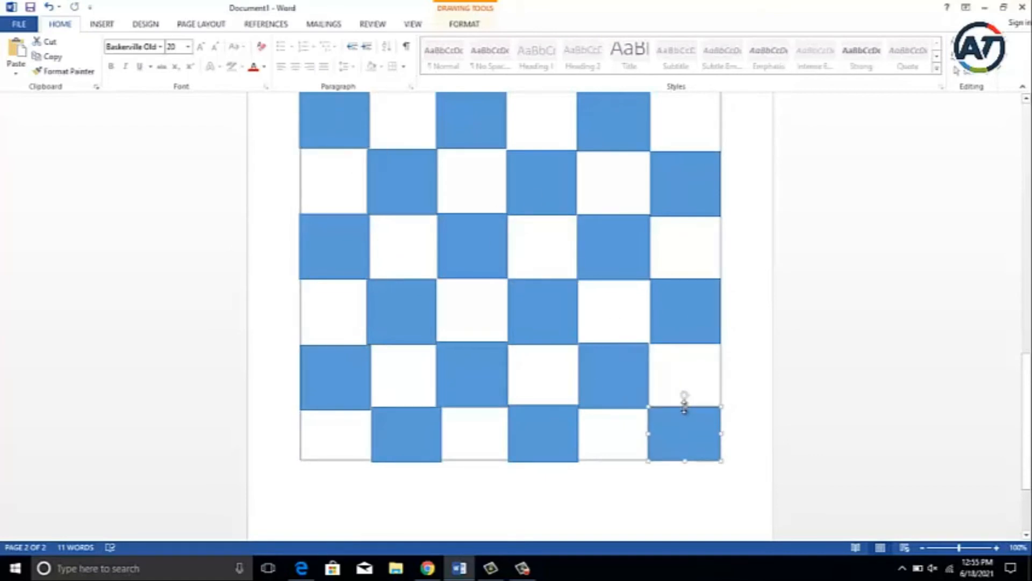
Step: Fill all the blue squares of the checkerboard with black
click(281, 202)
click(327, 180)
click(102, 25)
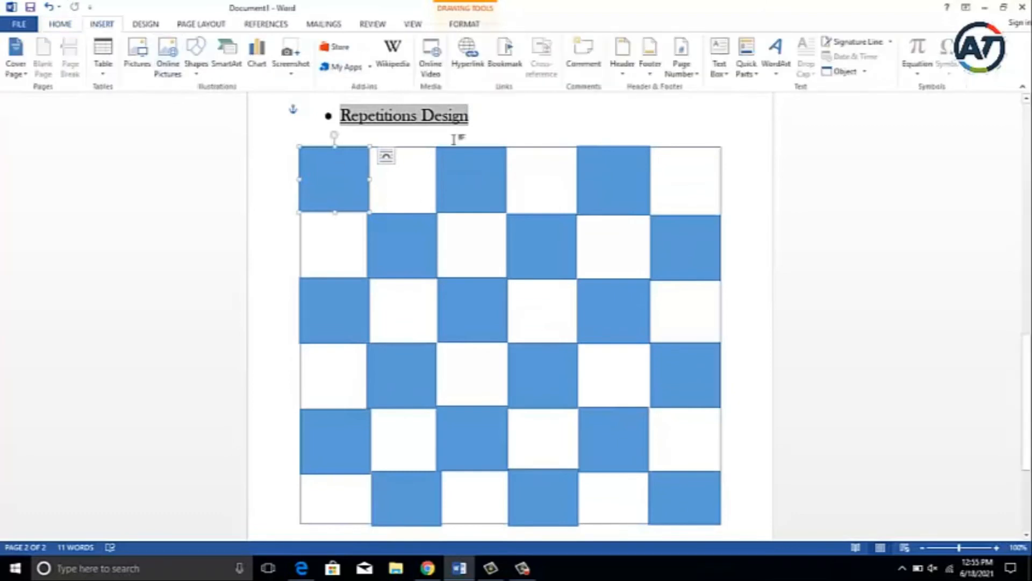
click(64, 24)
double_click(343, 179)
click(323, 42)
click(305, 70)
click(388, 230)
click(294, 42)
click(350, 313)
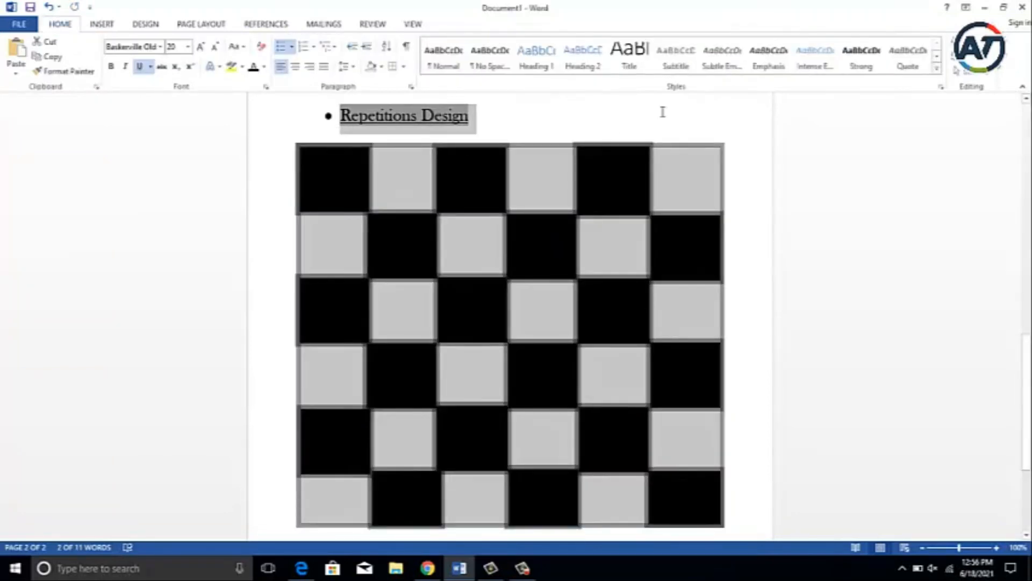
Step: Insert a blank page after the Repetitions Design page
click(663, 112)
drag(1026, 339, 1026, 400)
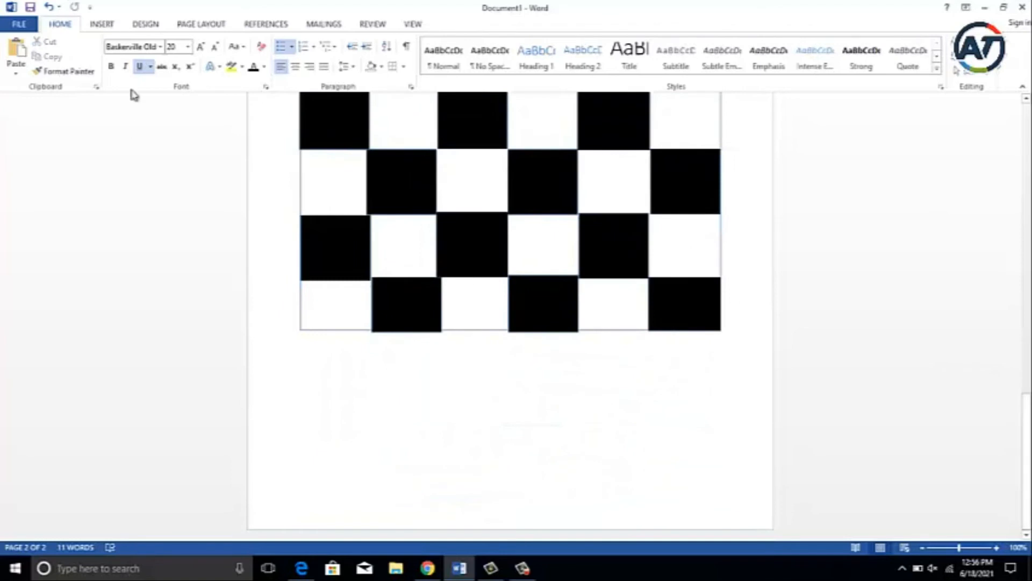
click(101, 24)
click(42, 54)
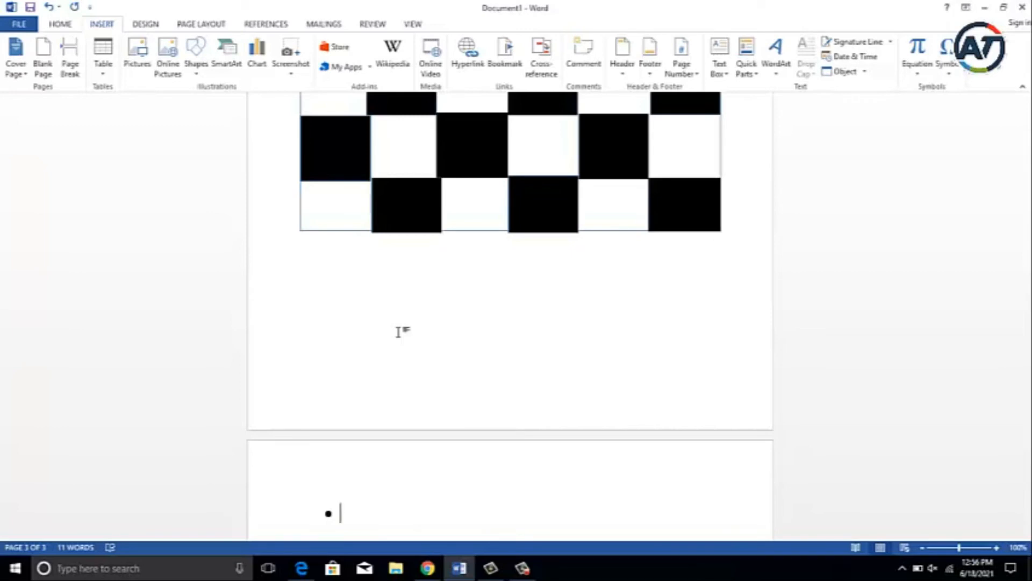
Step: Check the design principles and examples in the exercise PDF and enter "Rhythm" as the title on the Word document's third page
click(303, 568)
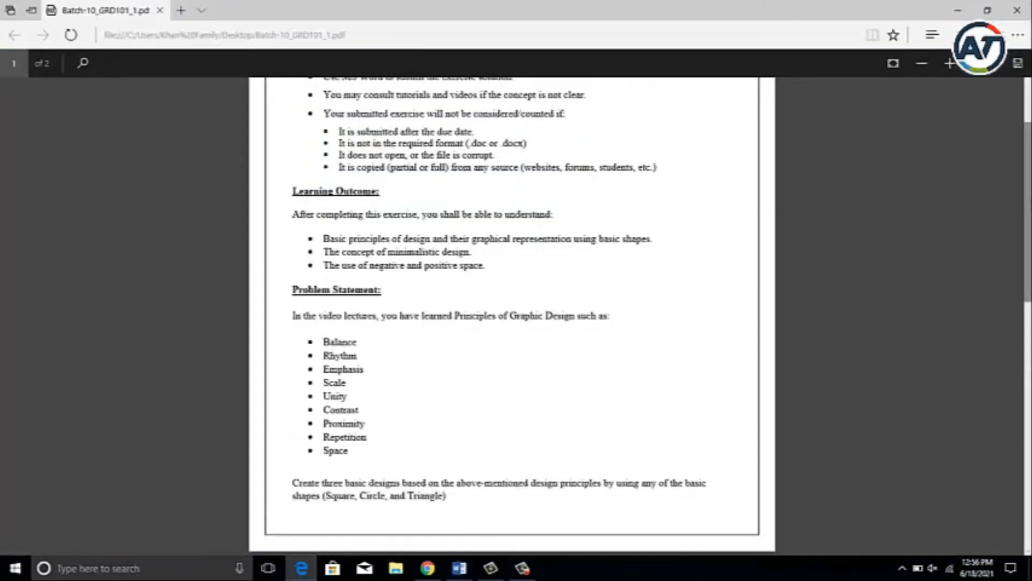
scroll(510, 317, down, 10)
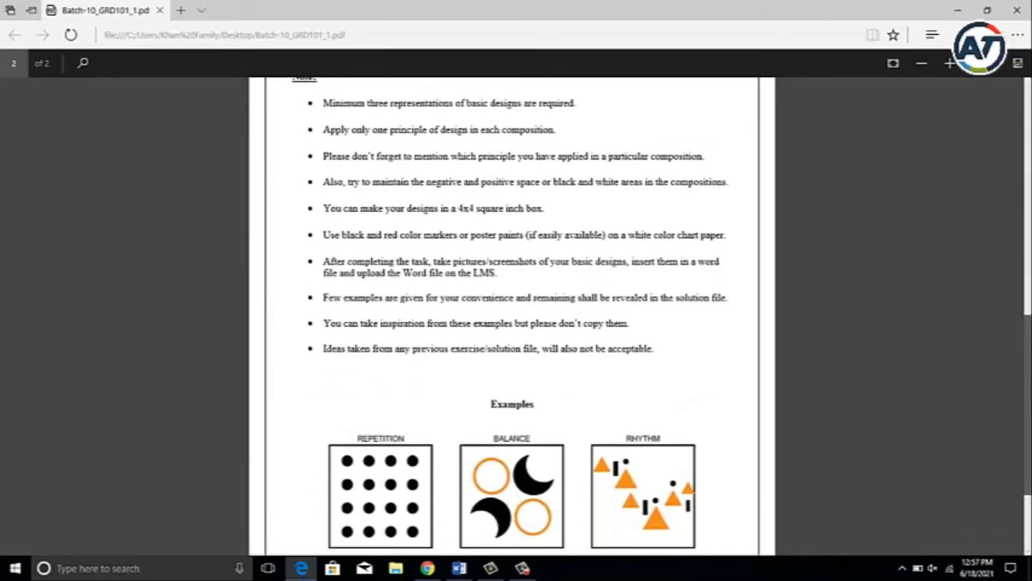
scroll(511, 317, up, 7)
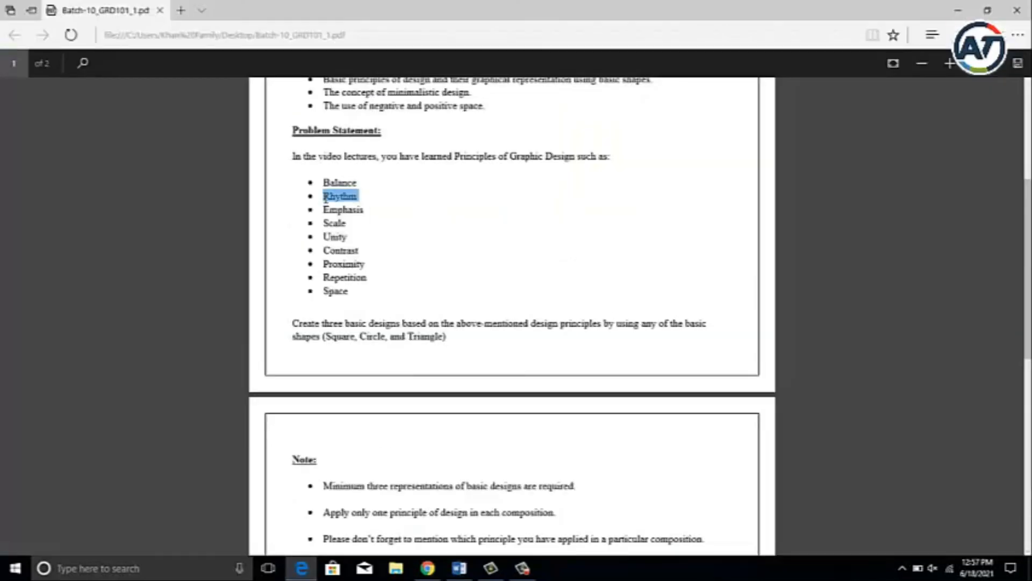
click(326, 199)
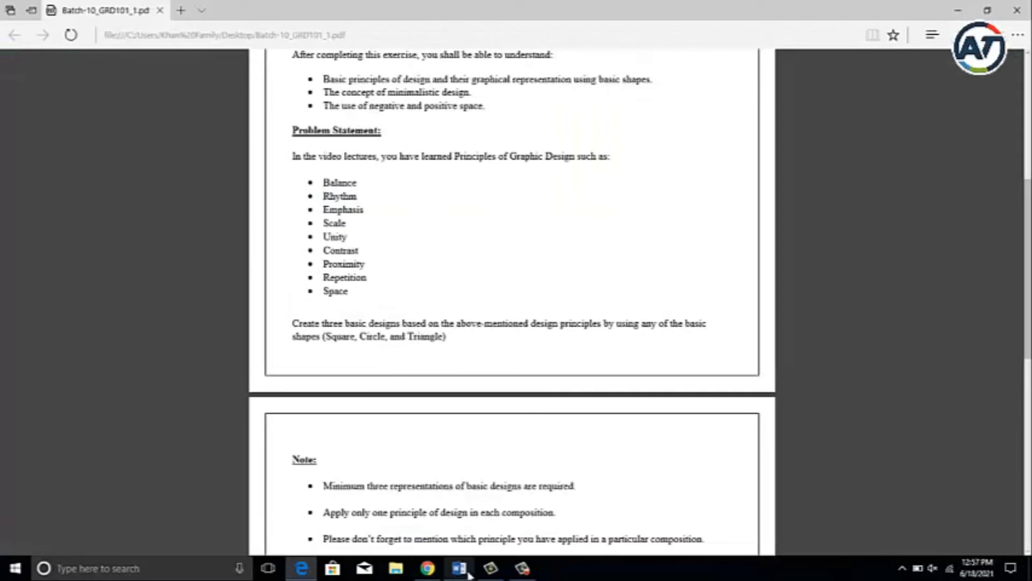
click(465, 569)
key(ctrl+a)
click(60, 23)
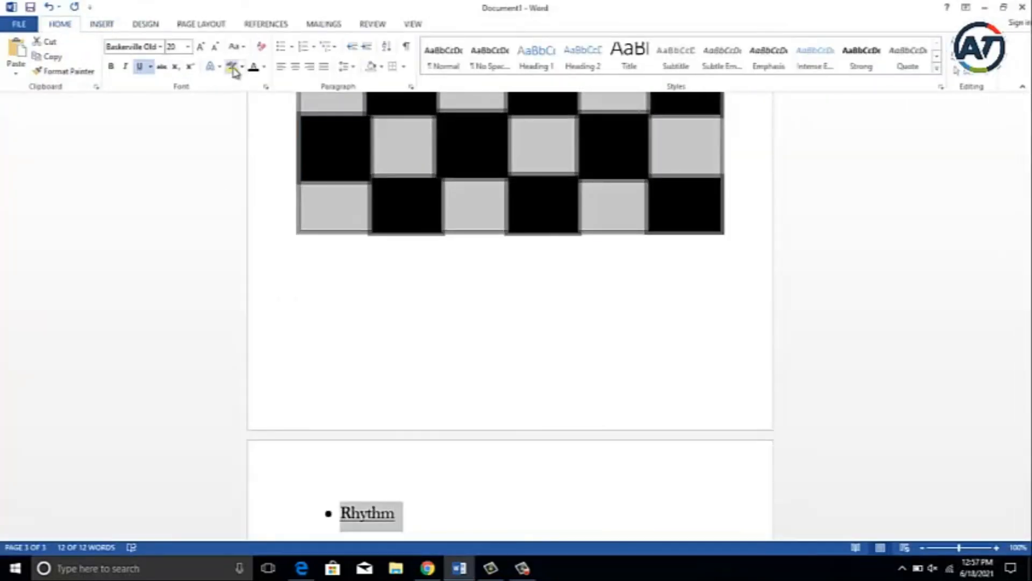
click(264, 66)
click(233, 67)
click(242, 67)
click(415, 514)
drag(415, 513, 337, 512)
click(242, 67)
click(294, 126)
key(BackSpace)
key(ctrl+z)
key(ctrl+a)
Step: Try Eras Bold ITC as the Rhythm title's font and restore Baskerville Old Face
click(415, 514)
drag(415, 514, 339, 514)
click(160, 48)
click(150, 142)
click(161, 47)
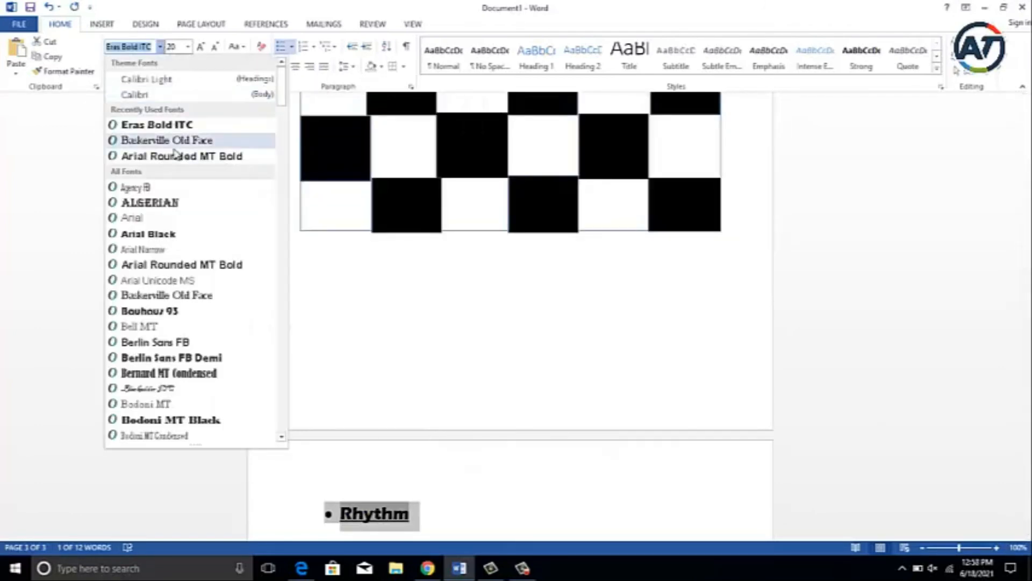
click(175, 143)
click(473, 376)
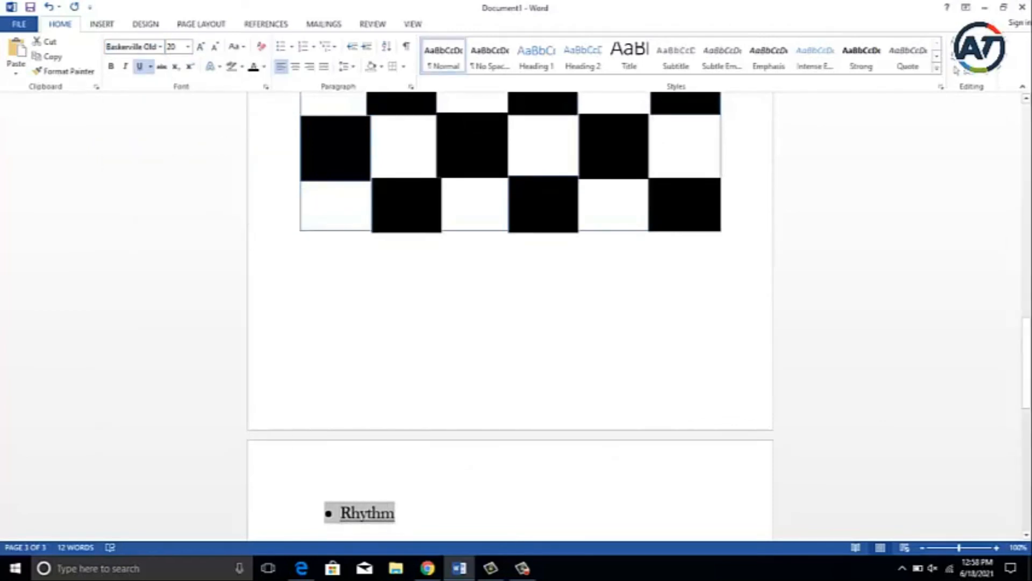
scroll(812, 292, up, 8)
drag(487, 262, 329, 262)
click(410, 189)
drag(1026, 293, 1026, 164)
drag(467, 262, 339, 263)
click(696, 237)
Step: Place a copy of the checkerboard's outer frame on the third page below the Rhythm title
mouse_move(1027, 156)
mouse_down()
mouse_move(1026, 459)
mouse_move(1026, 340)
mouse_up()
click(657, 264)
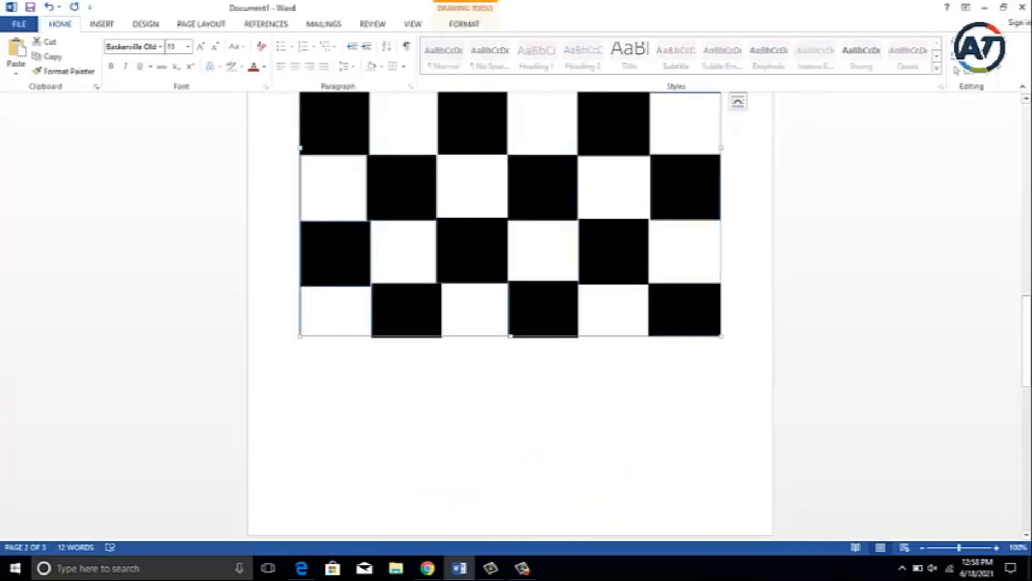
key(ctrl+x)
key(ctrl+v)
drag(416, 280, 407, 417)
scroll(571, 380, down, 3)
mouse_move(1027, 433)
mouse_down()
mouse_move(1027, 362)
mouse_move(1027, 429)
mouse_up()
Step: Draw a rectangle about 1.54" high and 1.79" wide in the upper-left part of the Rhythm frame
click(102, 24)
click(195, 51)
click(230, 104)
drag(376, 155, 487, 248)
drag(443, 216, 428, 226)
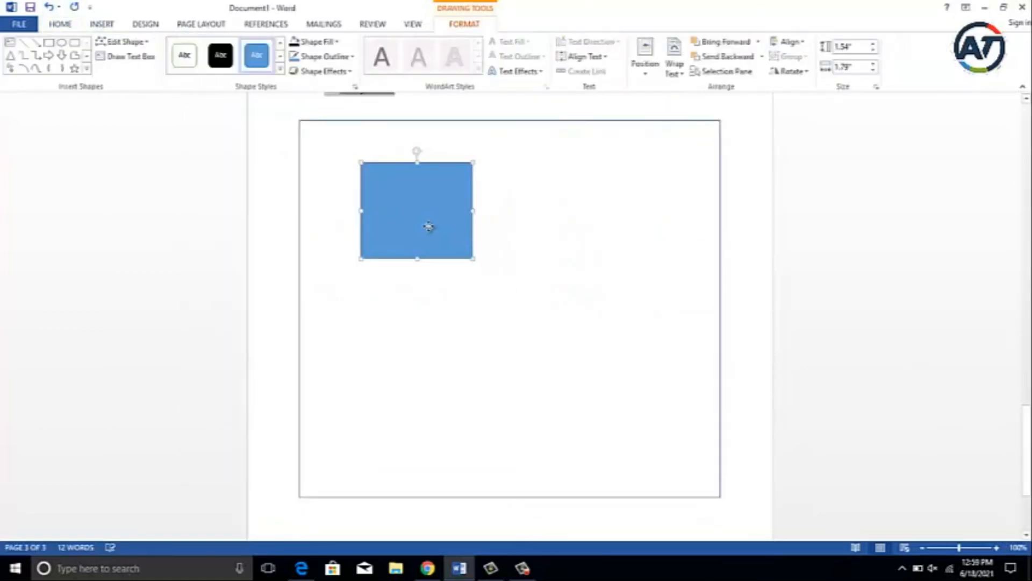
Step: Copy the rectangle three times and arrange the four rectangles in a spaced two-by-two grid inside the Rhythm frame
key(ctrl+c)
click(480, 304)
key(ctrl+v)
key(ctrl+v)
drag(390, 180, 610, 224)
key(ctrl+v)
drag(350, 175, 604, 383)
Step: Fill all four rectangles in the Rhythm frame with red
shift+click(435, 232)
shift+click(456, 364)
shift+click(556, 186)
click(314, 41)
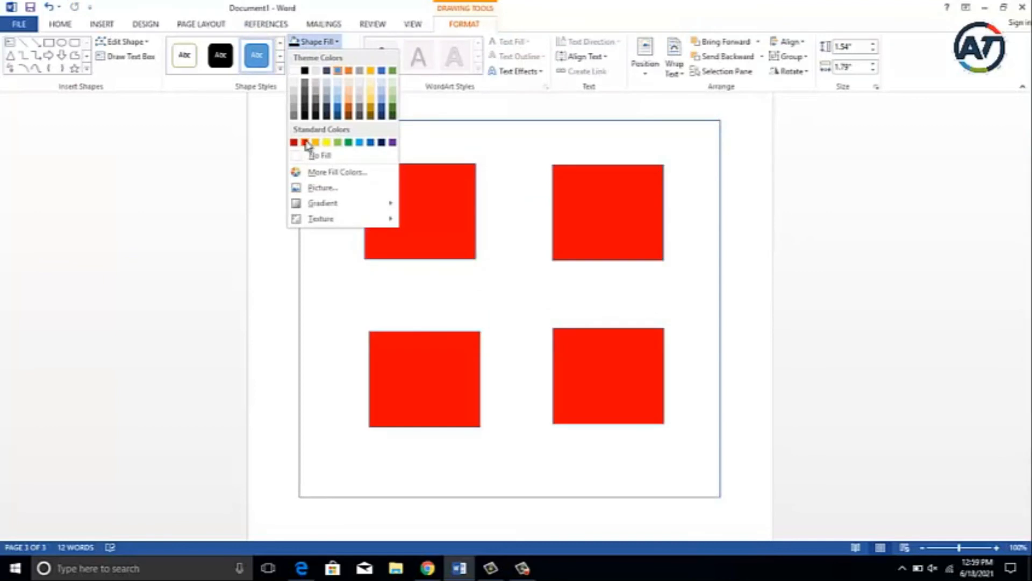
click(305, 144)
triple_click(825, 184)
click(857, 197)
Step: Add a dark box border around the pages of the document
mouse_move(1028, 430)
mouse_down()
mouse_move(1028, 344)
mouse_move(1031, 442)
mouse_up()
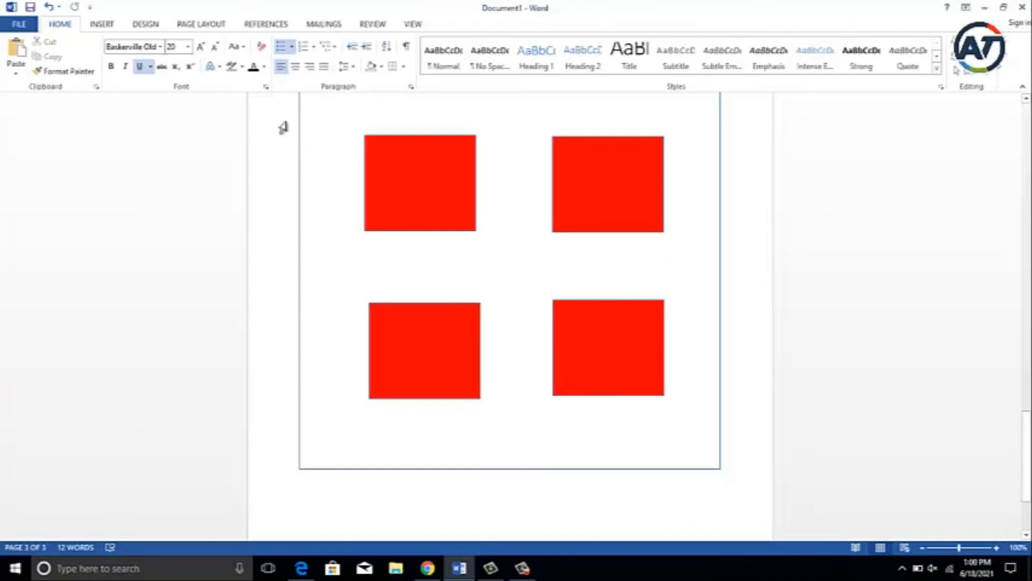
click(145, 25)
click(970, 62)
click(466, 264)
click(604, 387)
Step: Insert the built-in header with a blue corner graphic and page number, and return to the document body
click(102, 25)
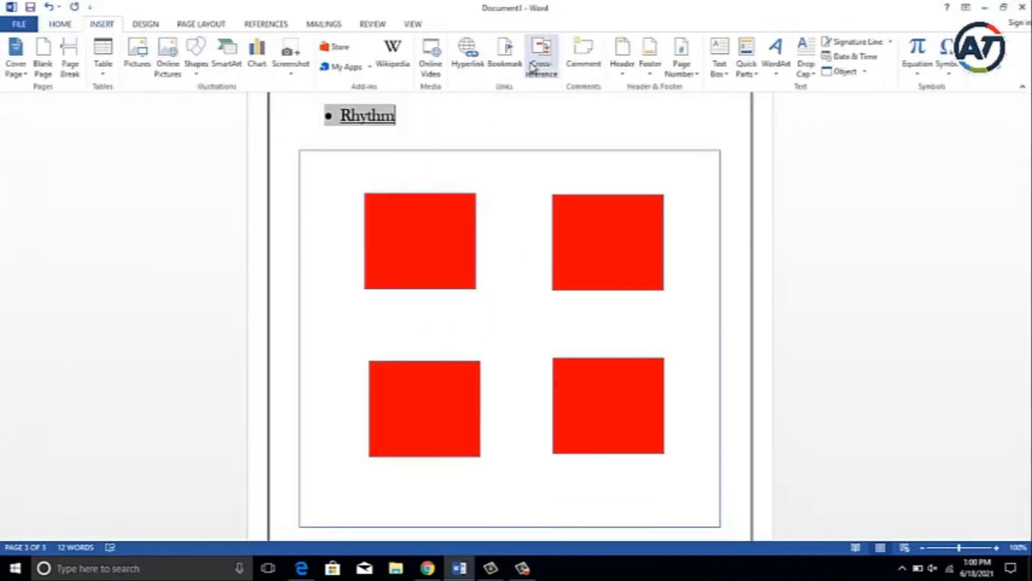
click(624, 64)
click(672, 401)
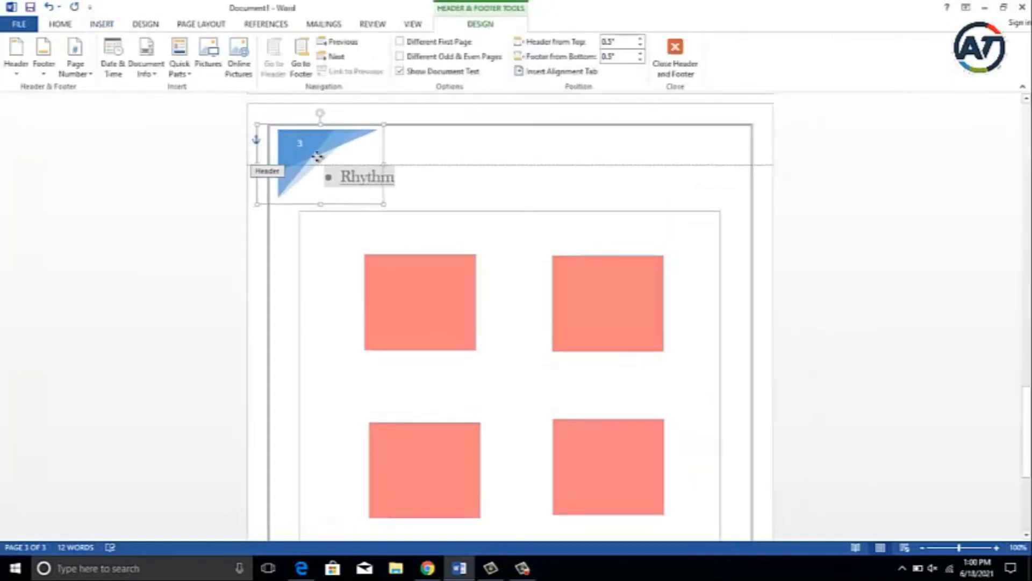
click(690, 66)
Step: Insert the built-in footer with author and orange page number, and replace the author text with "digiskill.pk"
click(101, 25)
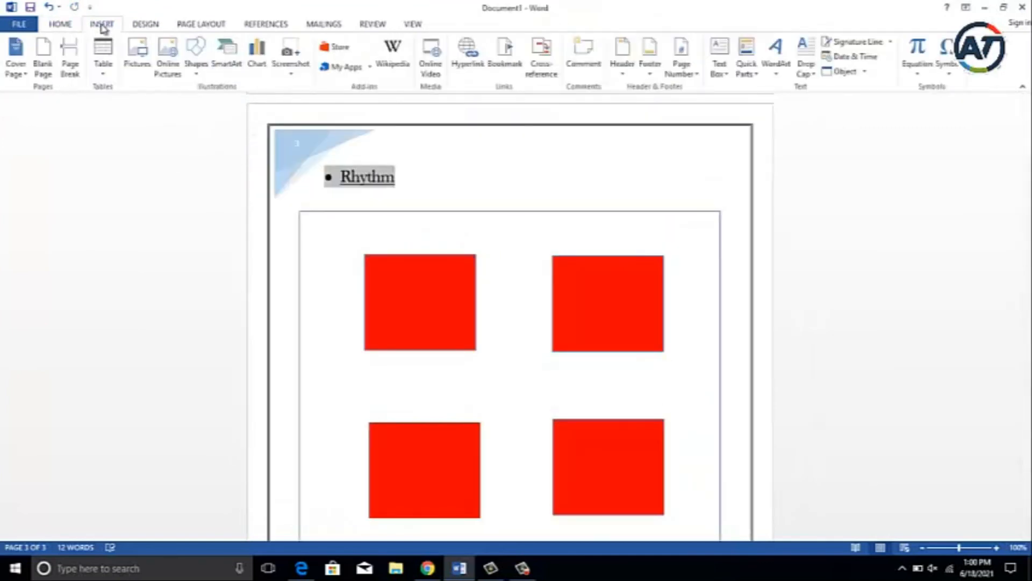
click(650, 54)
drag(897, 181, 896, 262)
click(848, 253)
drag(688, 478, 628, 482)
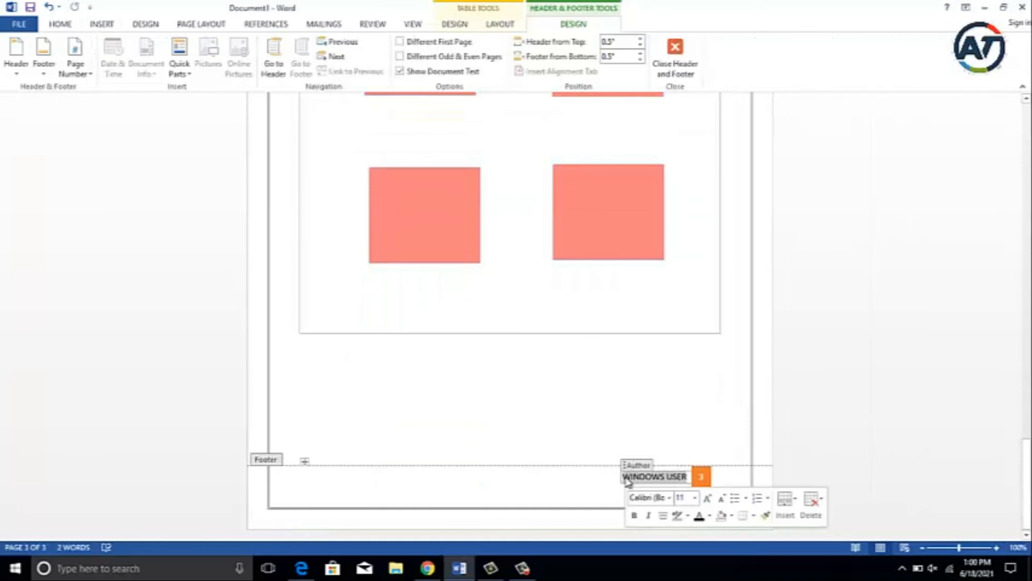
text(DID)
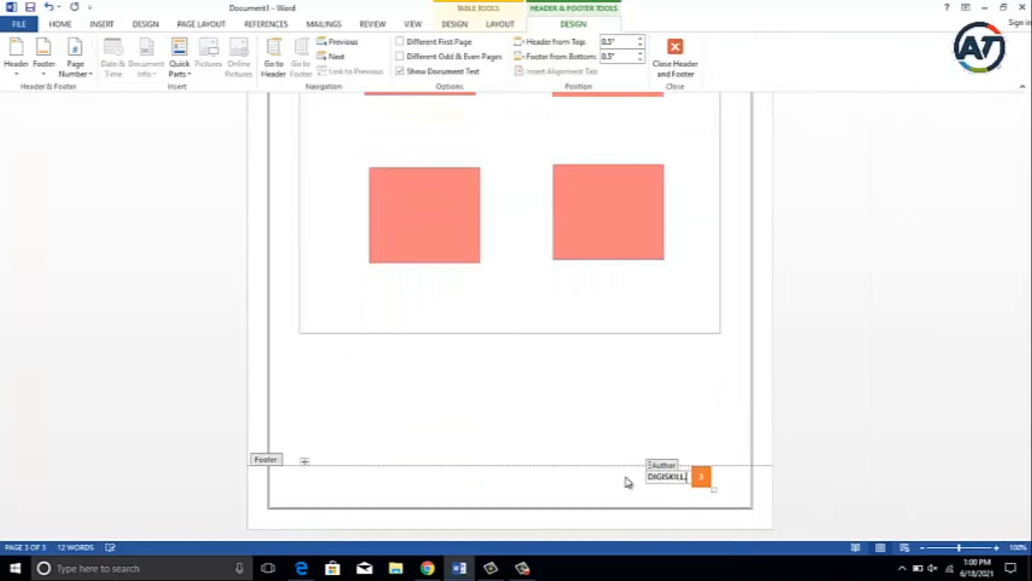
click(676, 59)
Step: Set the three highlighted title lines on the first page to the Eras Bold ITC font
drag(1026, 448, 1026, 148)
drag(571, 231, 484, 173)
click(159, 47)
click(173, 136)
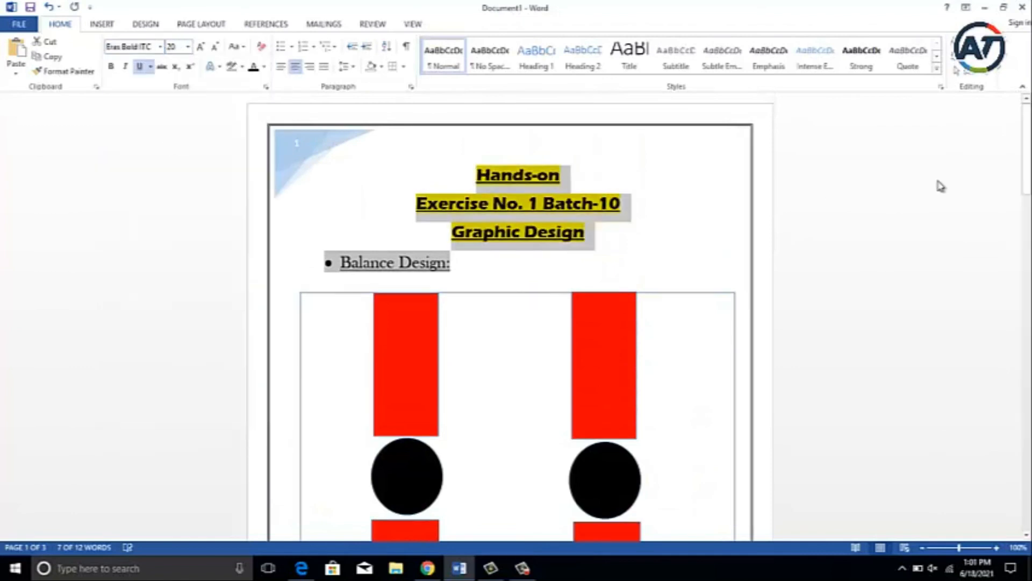
Step: Save the finished document to the Desktop as a Word Document named "file 1"
click(1027, 146)
drag(1027, 146, 1026, 258)
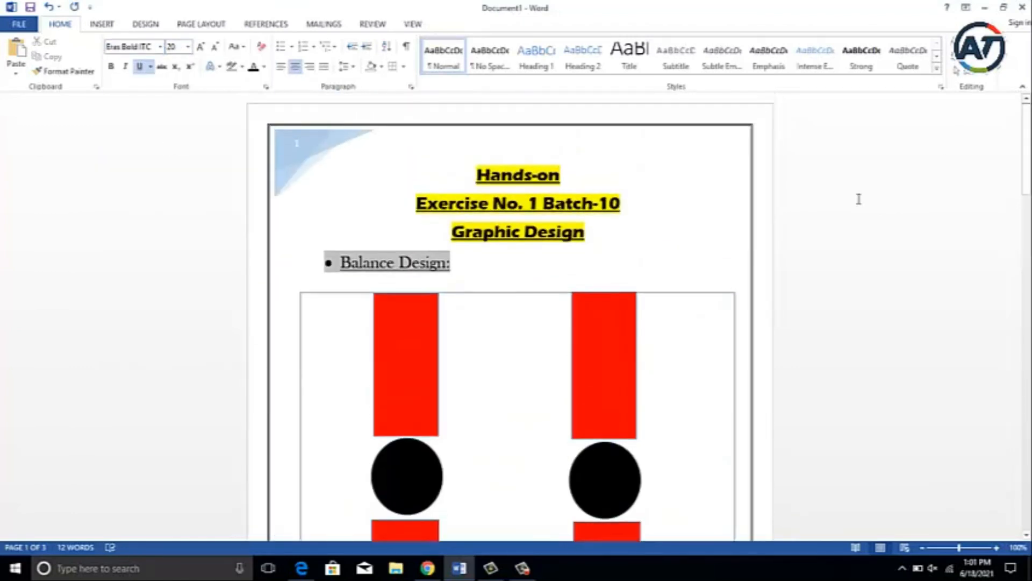
key(ctrl+s)
click(334, 288)
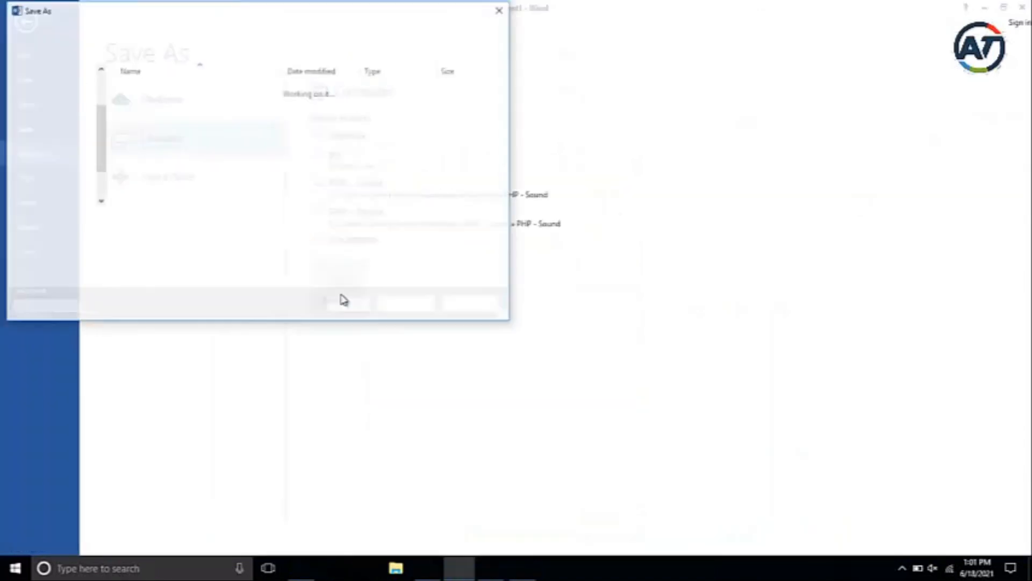
click(53, 91)
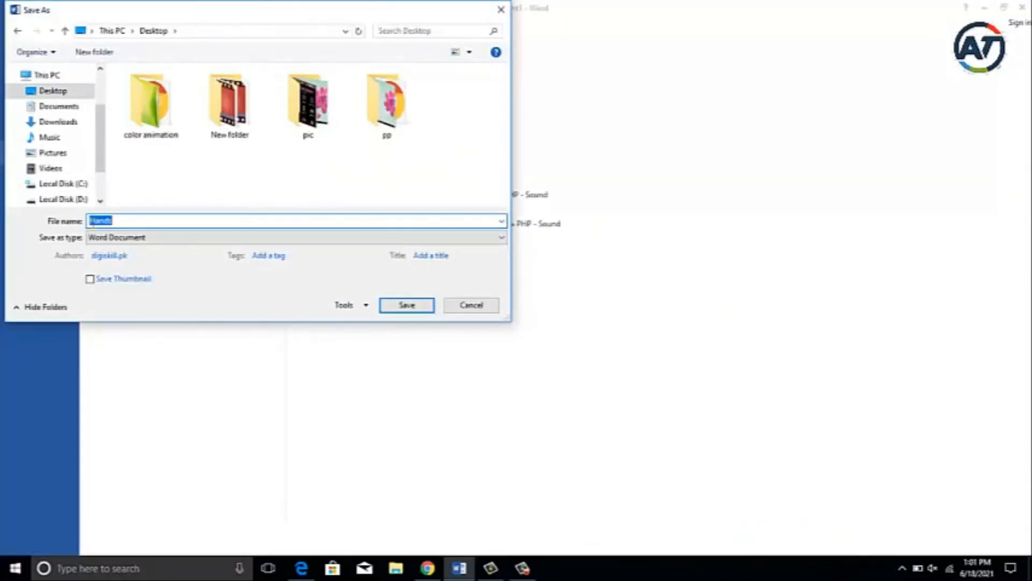
click(393, 305)
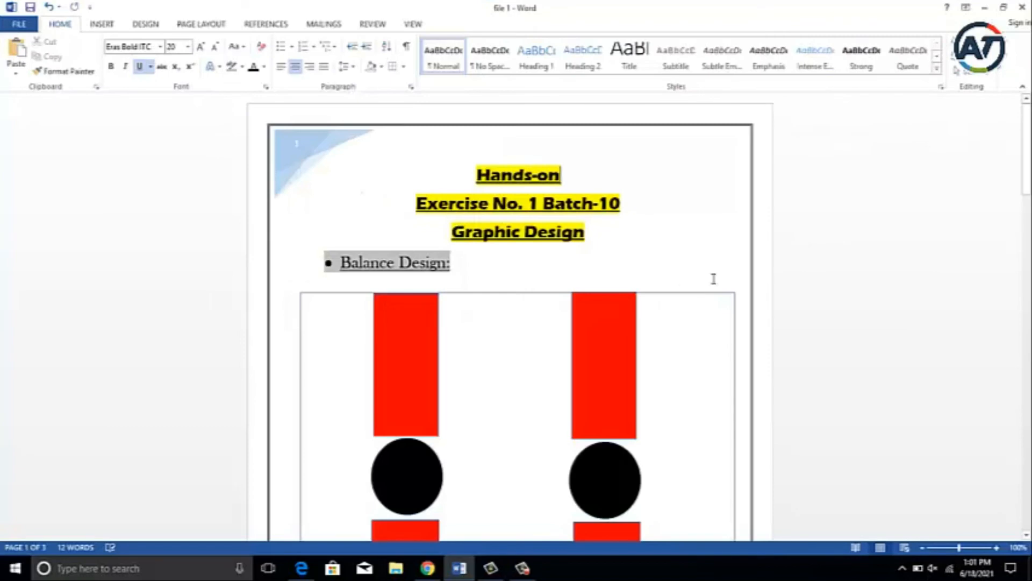
drag(1026, 157, 1027, 163)
Step: Switch to the DigiSkills LMS in Chrome and open the submission page for Graphic Design Hands-on Exercise No. 1
click(428, 567)
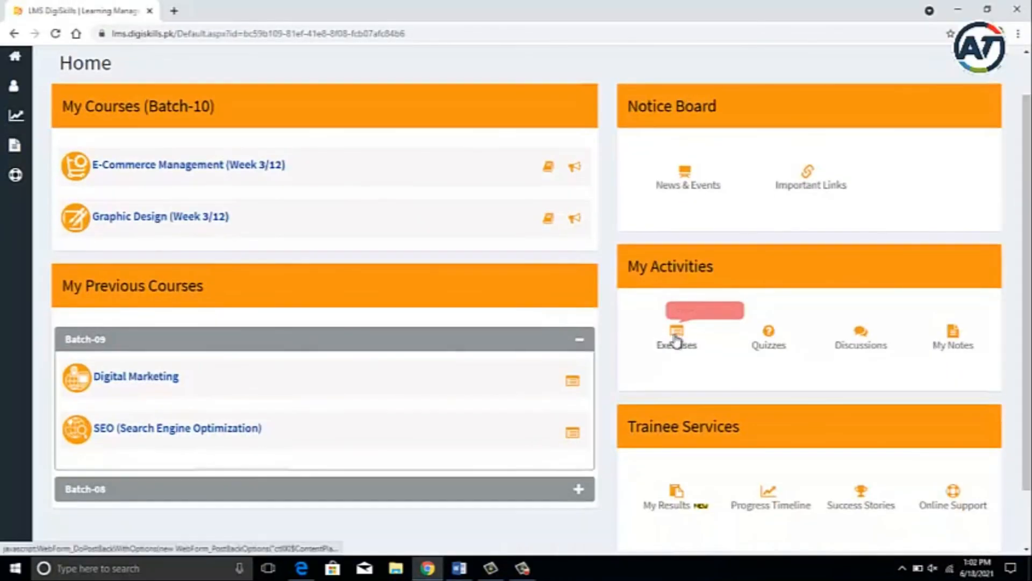
click(676, 382)
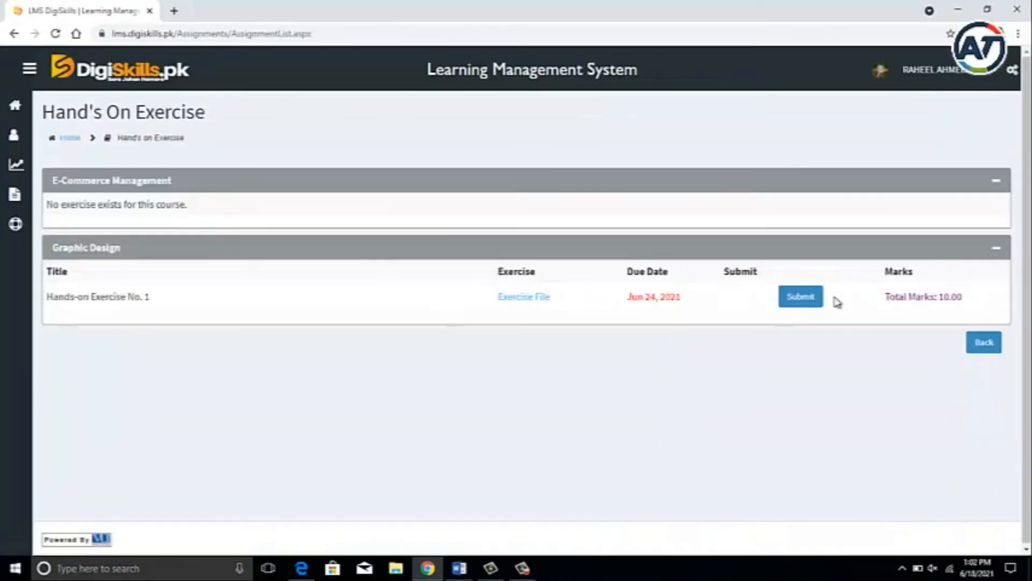
click(805, 304)
Step: Choose the Word document "file 1" from the Desktop as the file for the exercise submission
click(225, 202)
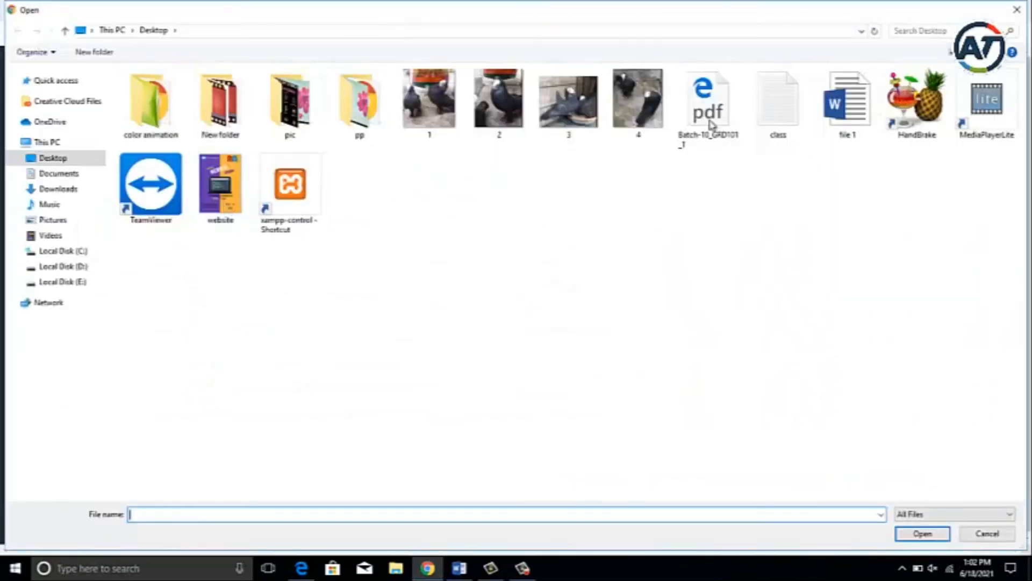
click(859, 116)
key(Return)
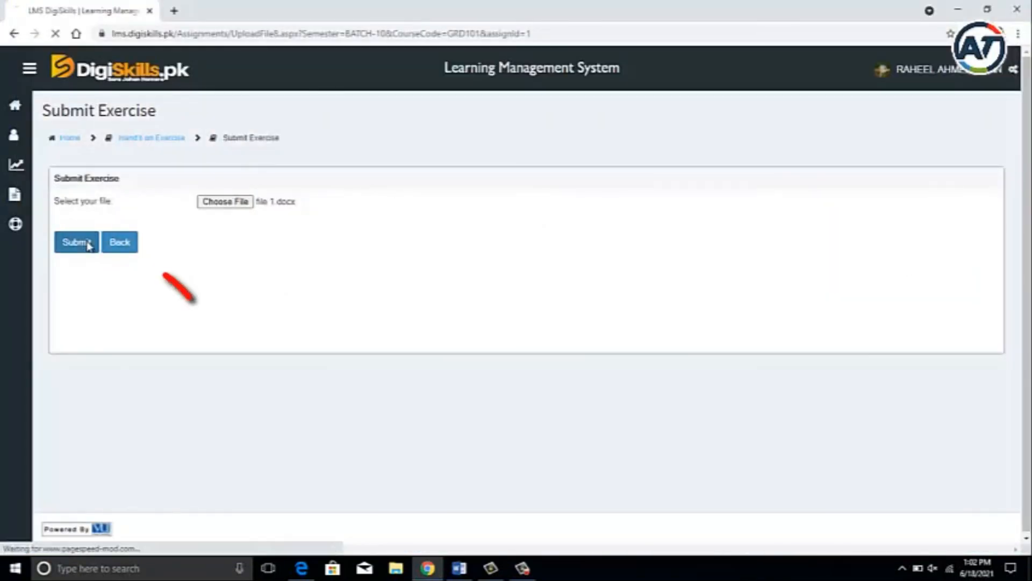